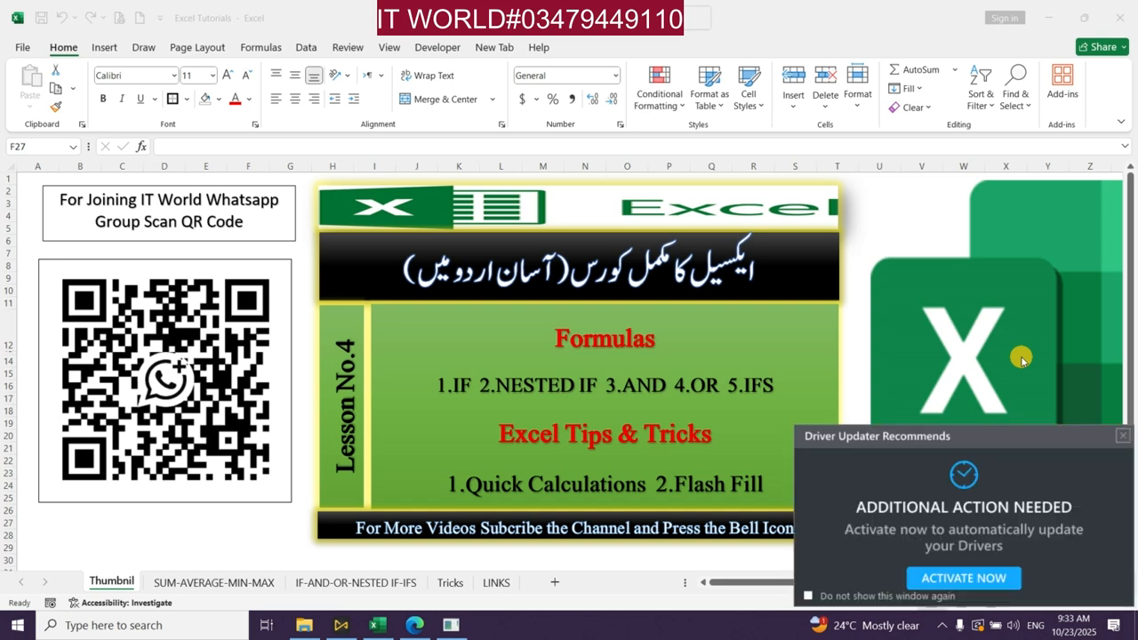
Dismiss the driver updater popup and show the IF-AND-OR-NESTED IF-IFS sheet from its first columns
left_click(1123, 436)
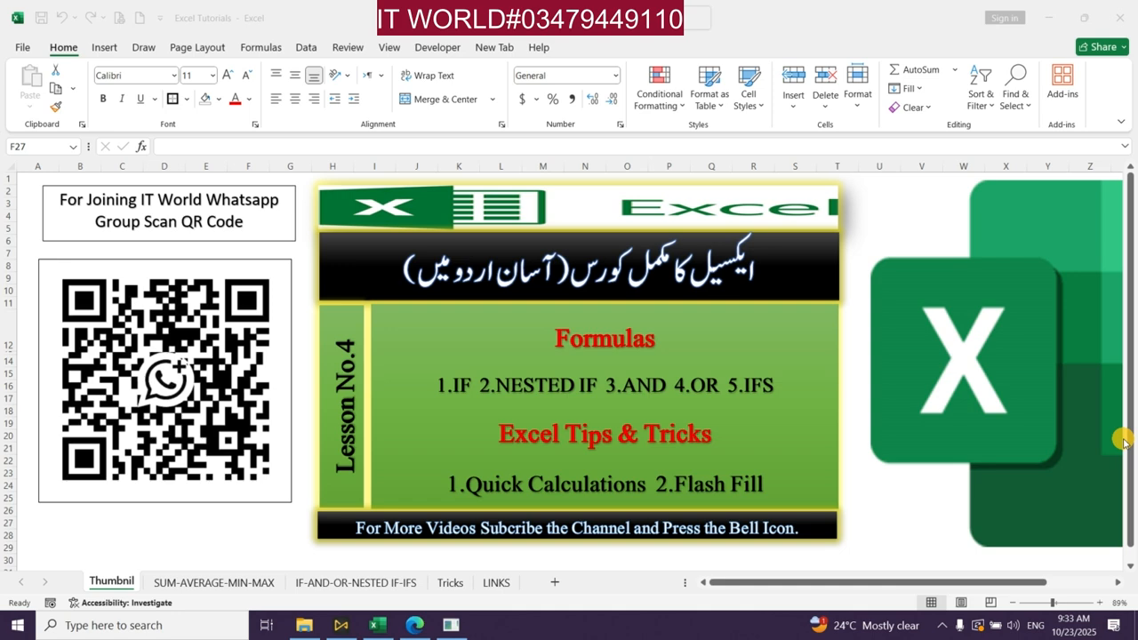
left_click(388, 582)
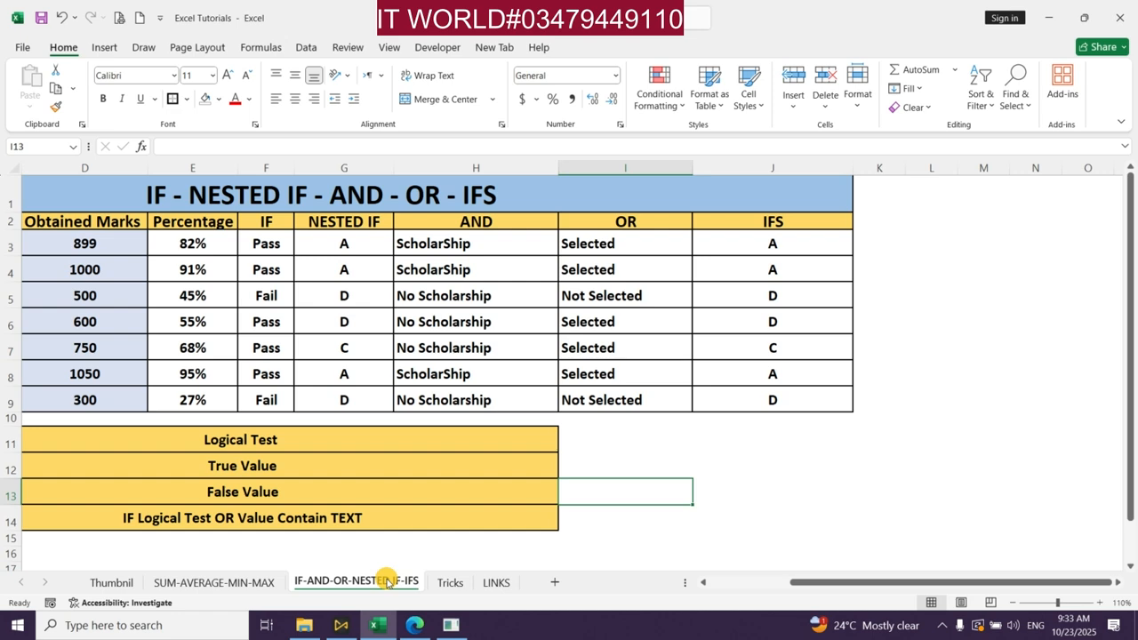
left_click(704, 584)
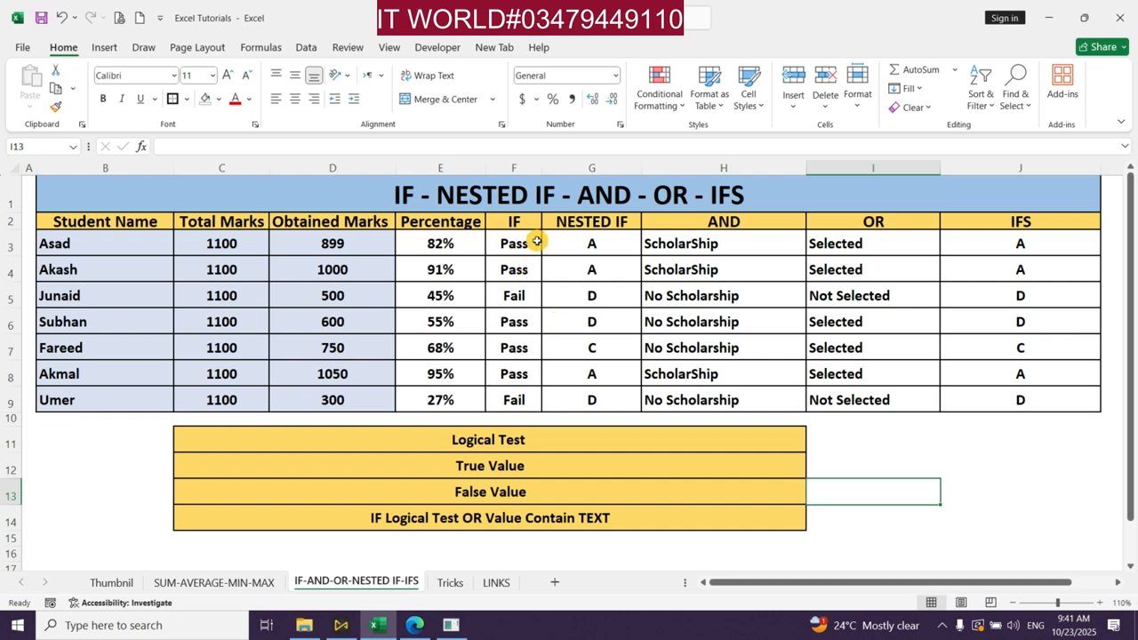
Clear the existing results from F3:J9, covering the IF, NESTED IF, AND, OR and IFS columns
left_click_drag(536, 241, 978, 409)
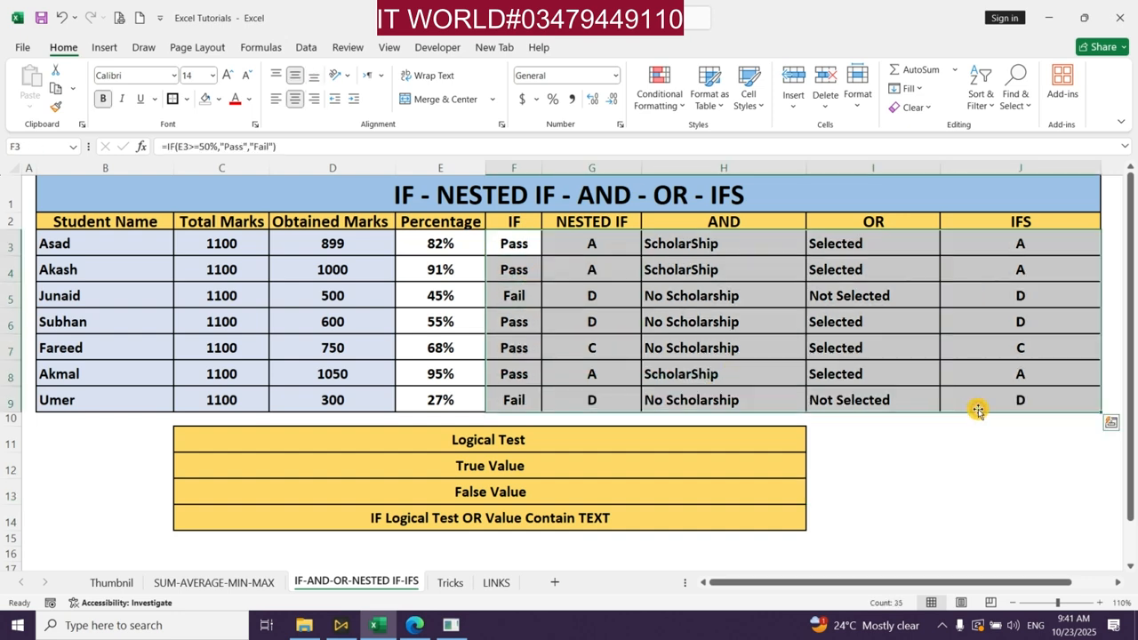
key("Delete")
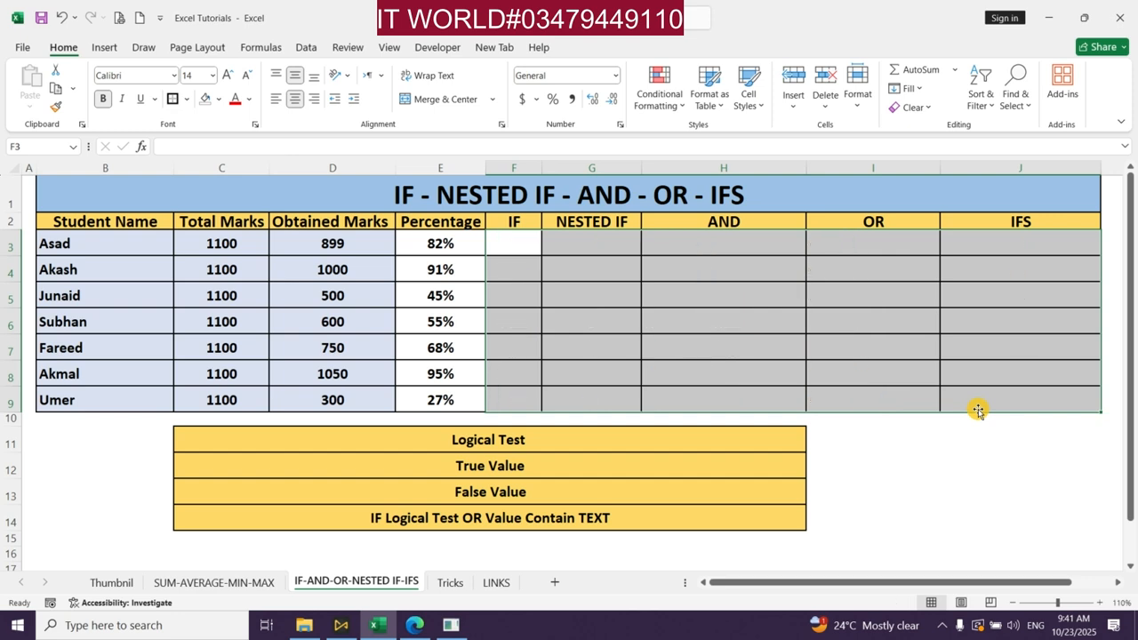
key("Left")
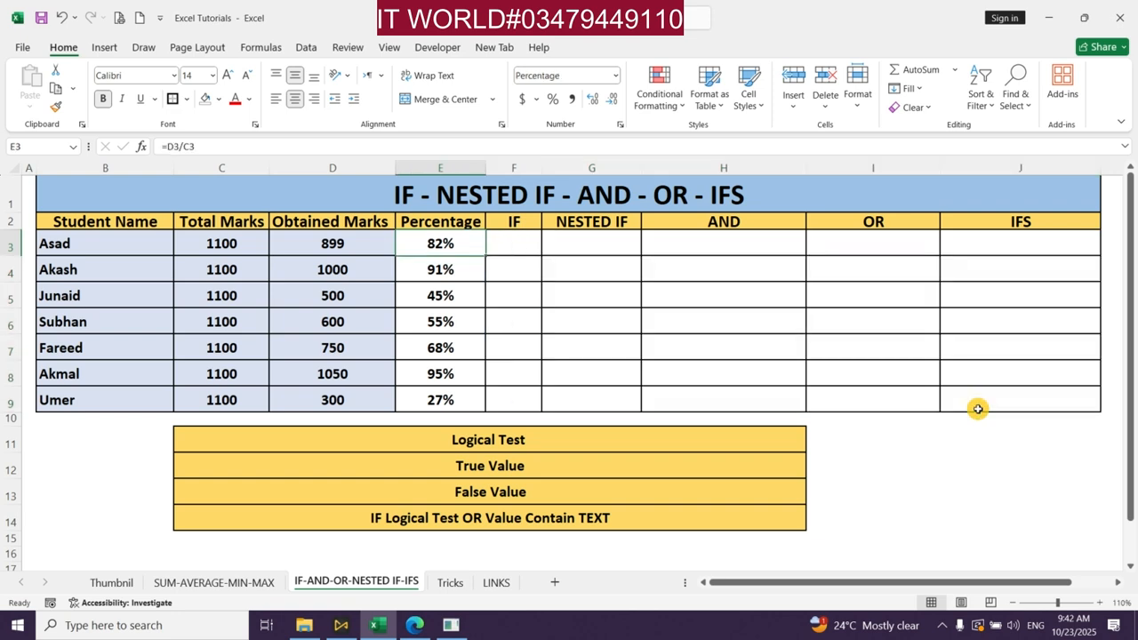
Enter the formula =if(E3=>50%,"Pass","Fail") in F3 and accept the suggested correction of the comparison operator
key("Right")
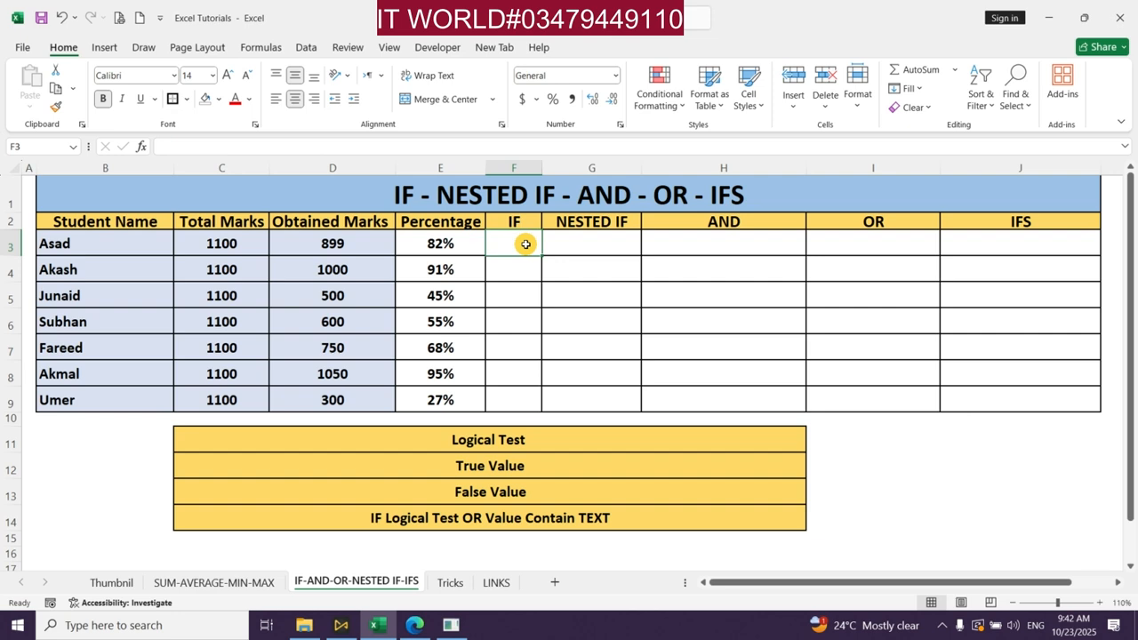
type("=")
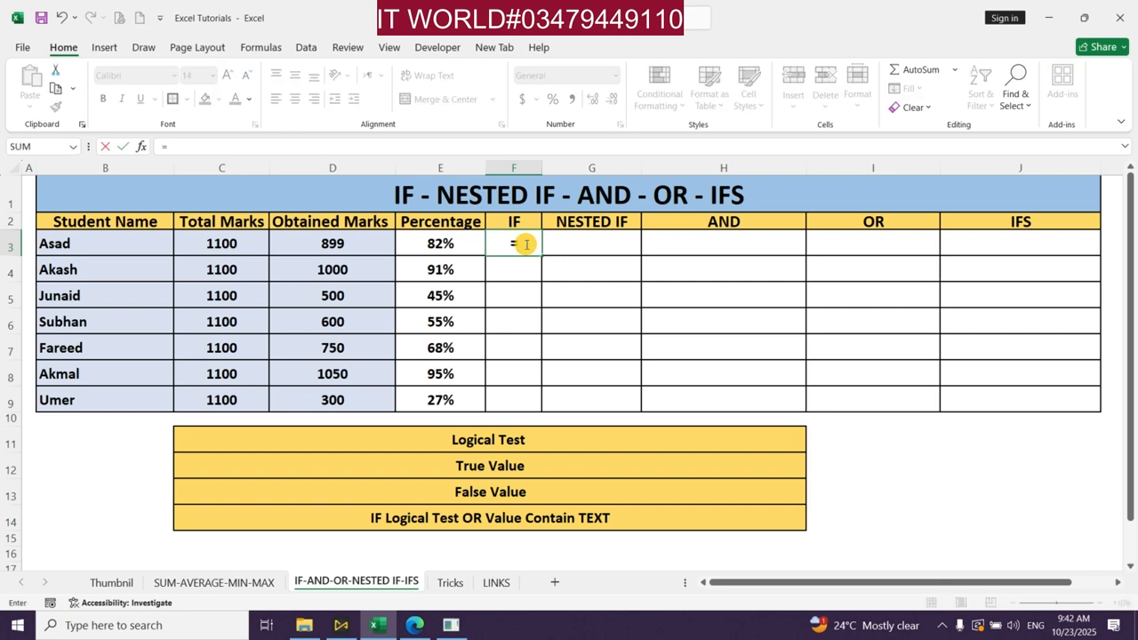
type("if(")
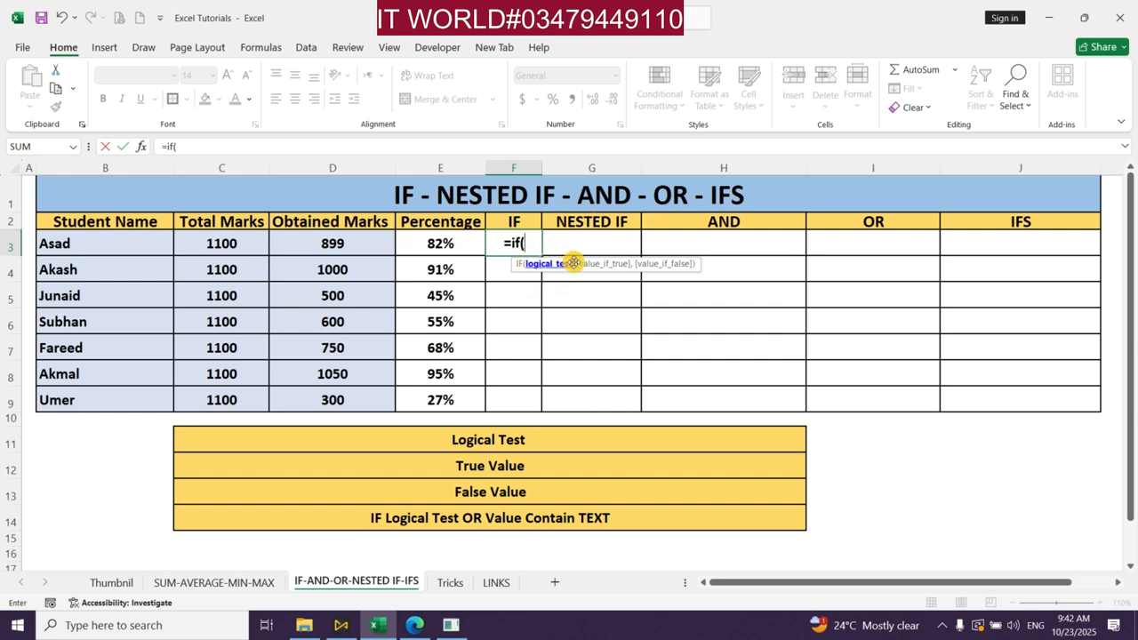
left_click(437, 244)
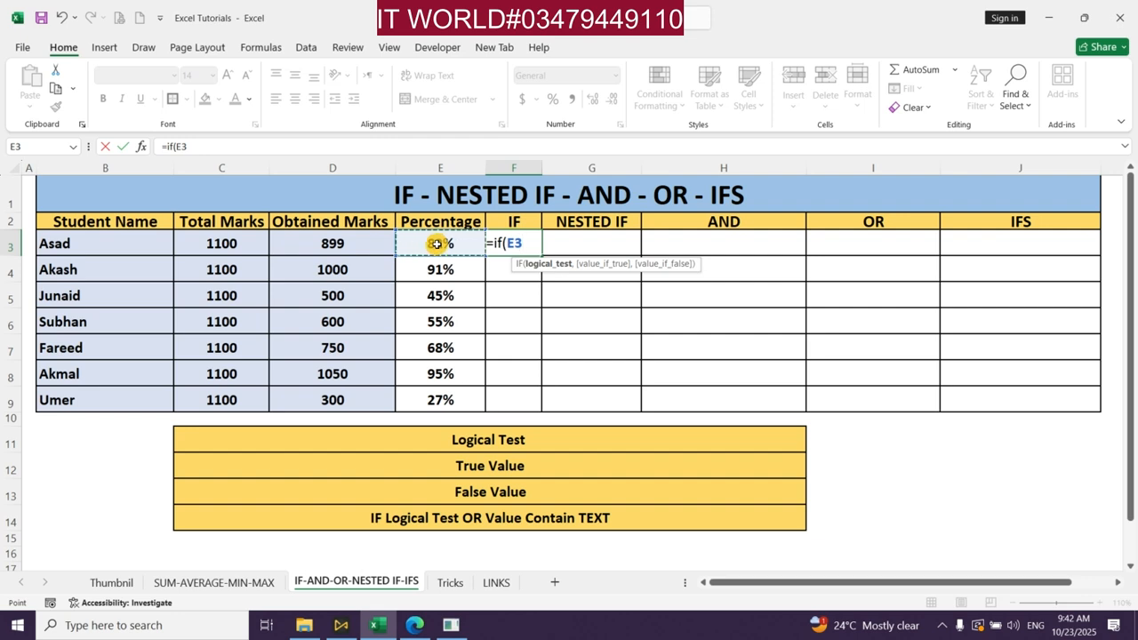
type("=")
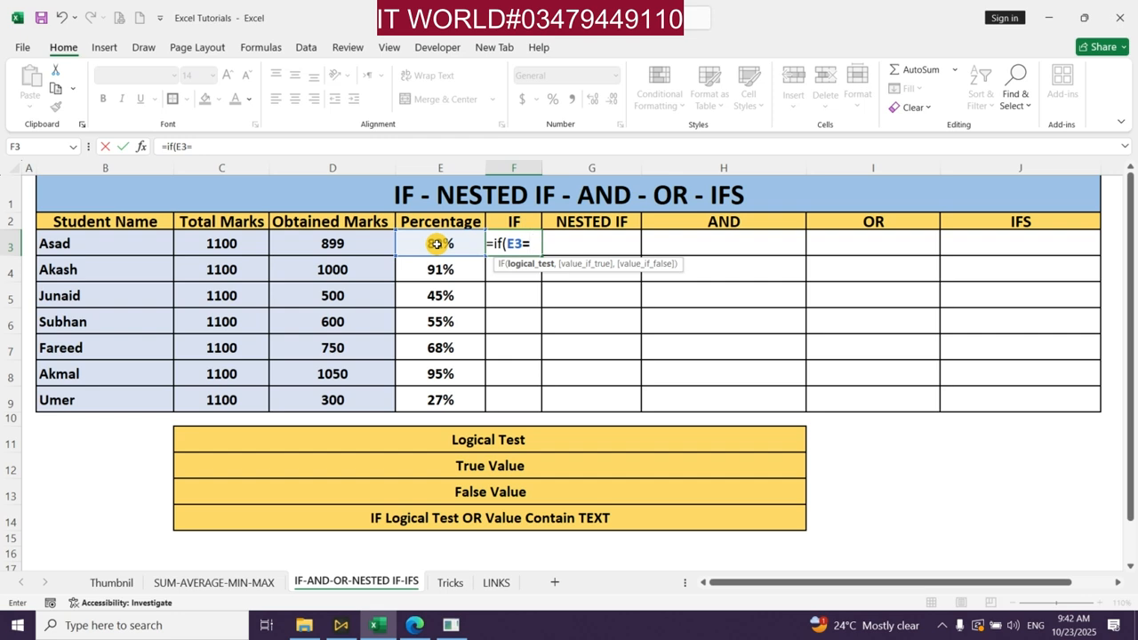
type(">50%")
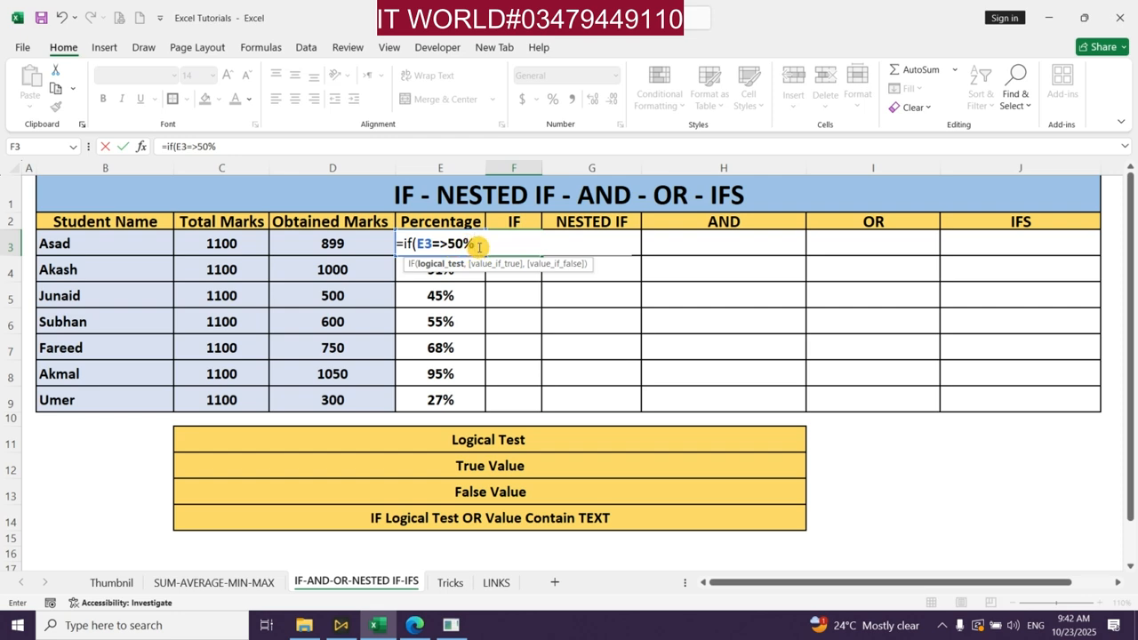
type(",")
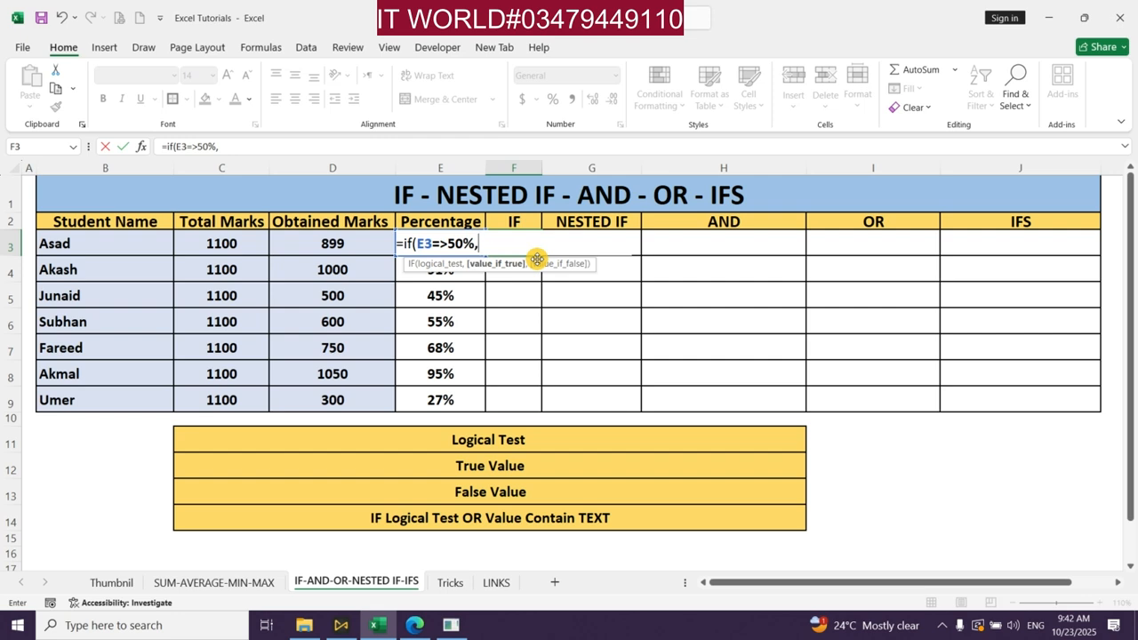
type("\"Pass\",")
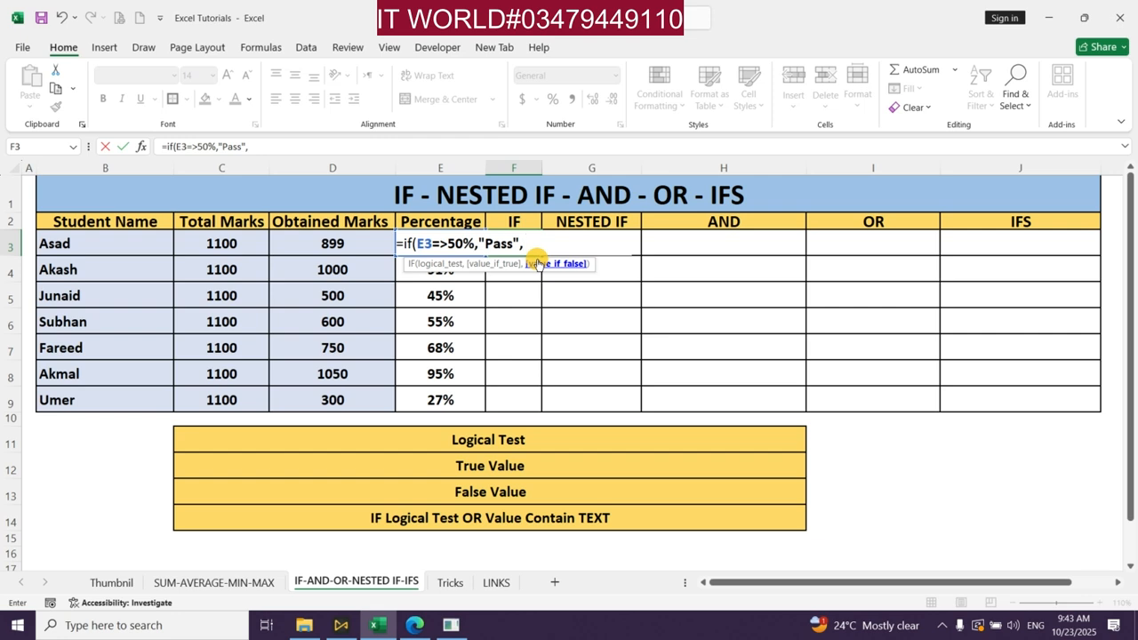
type("\"Fail\")")
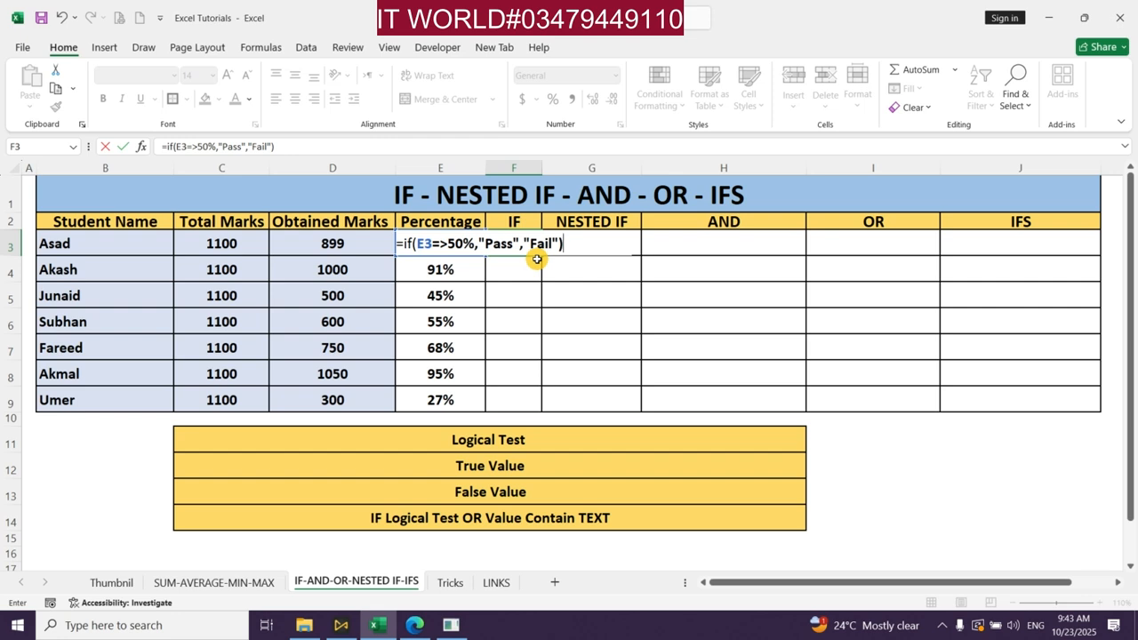
key("Return")
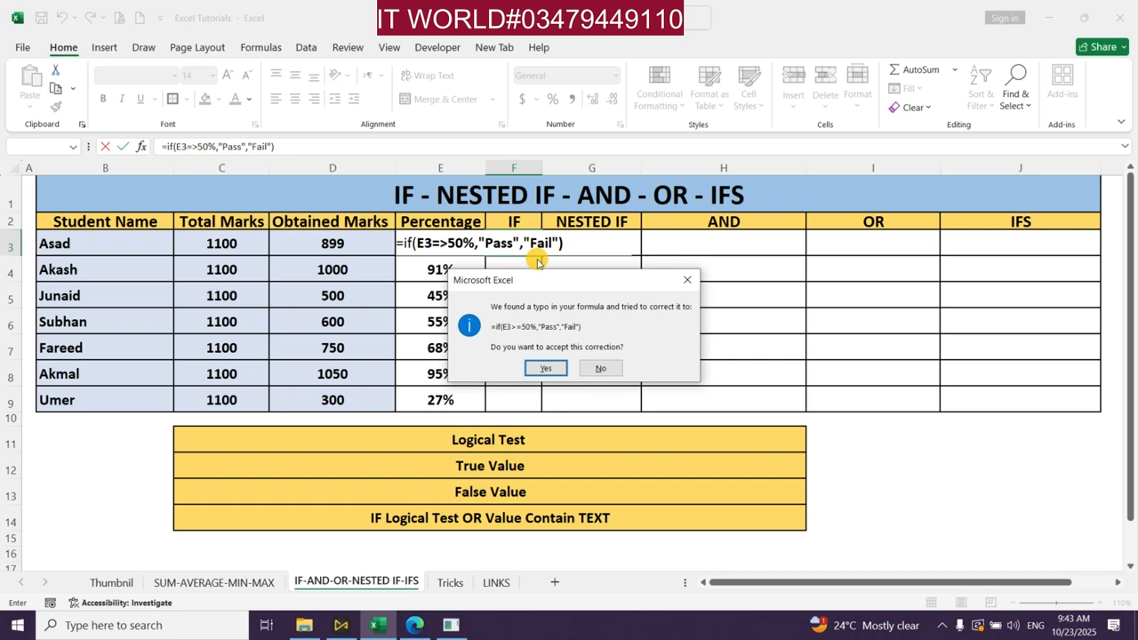
key("Return")
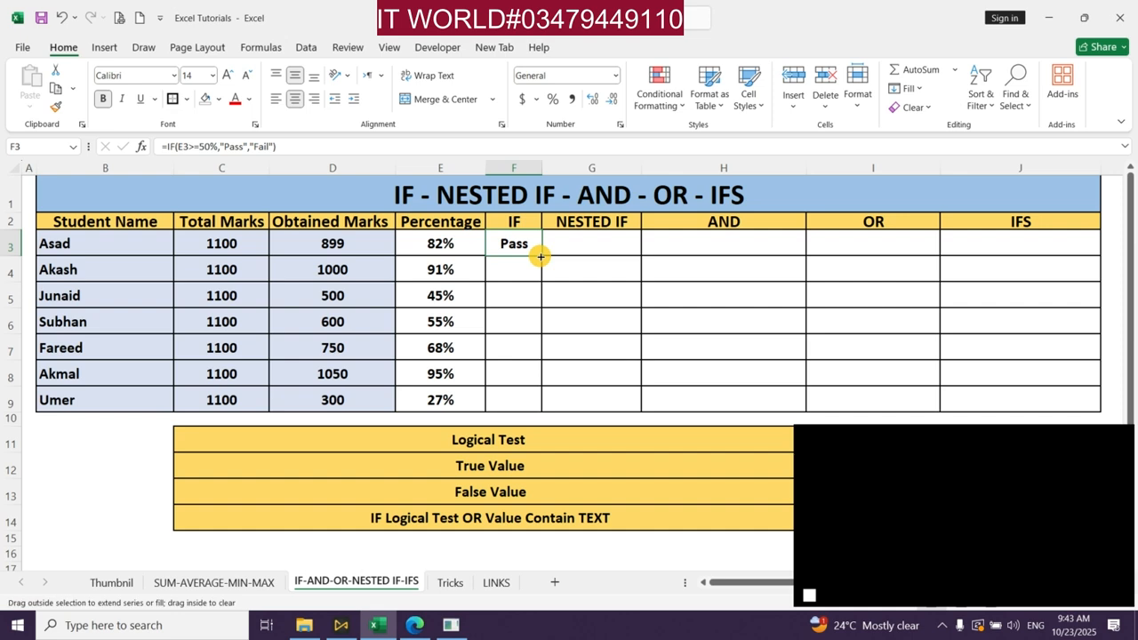
Fill the IF formula from F3 down to F9 and dismiss the driver updater popup
double_click(541, 256)
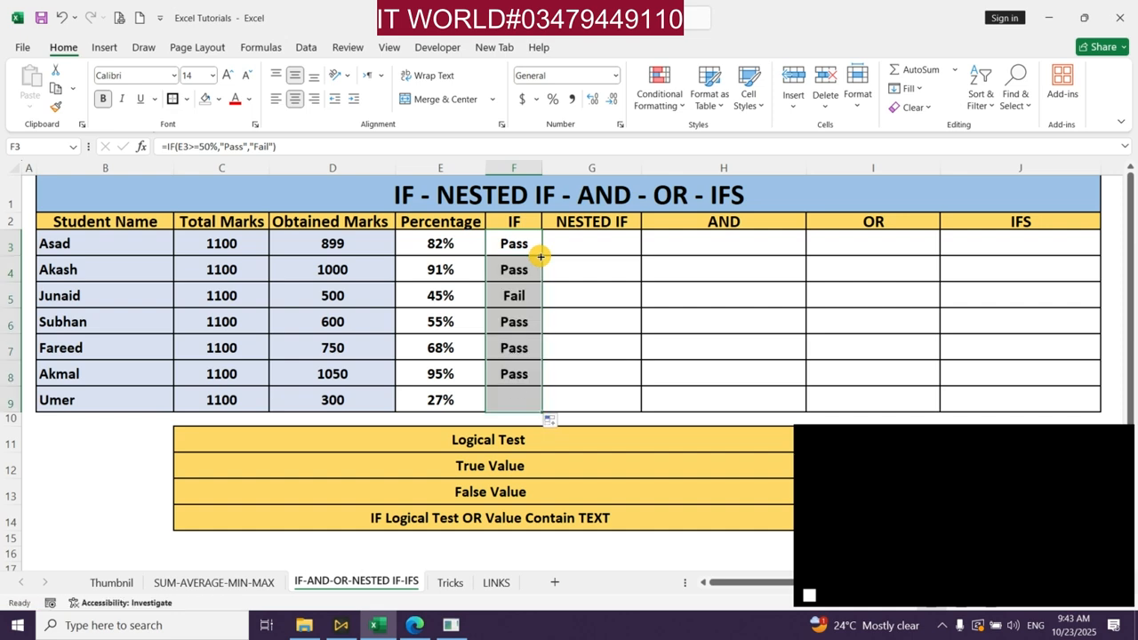
left_click(467, 399)
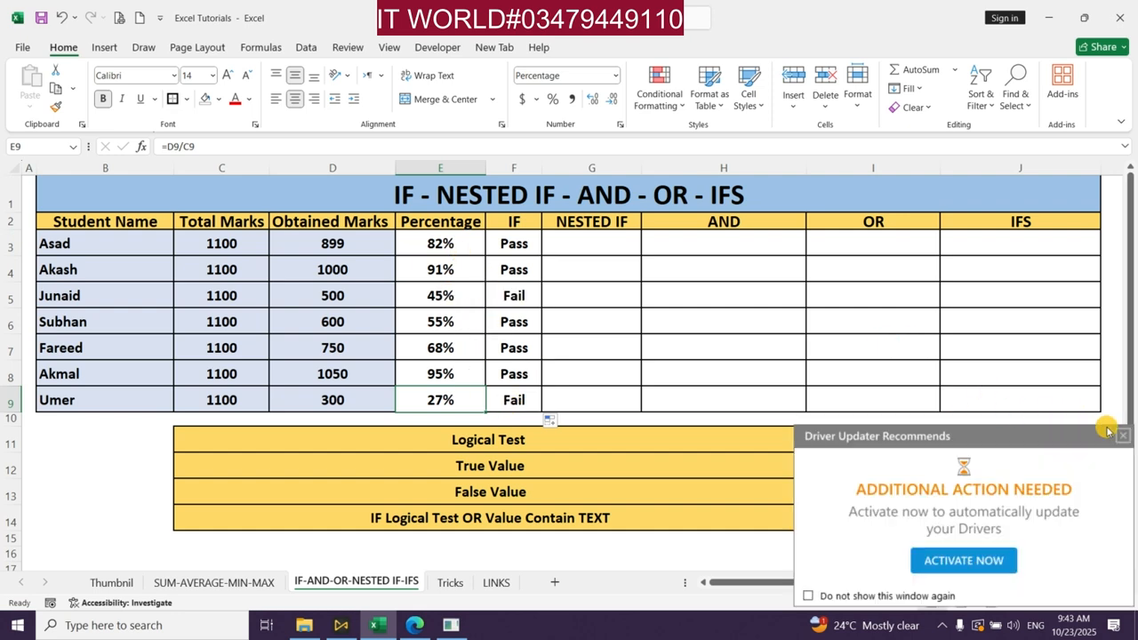
left_click(1122, 435)
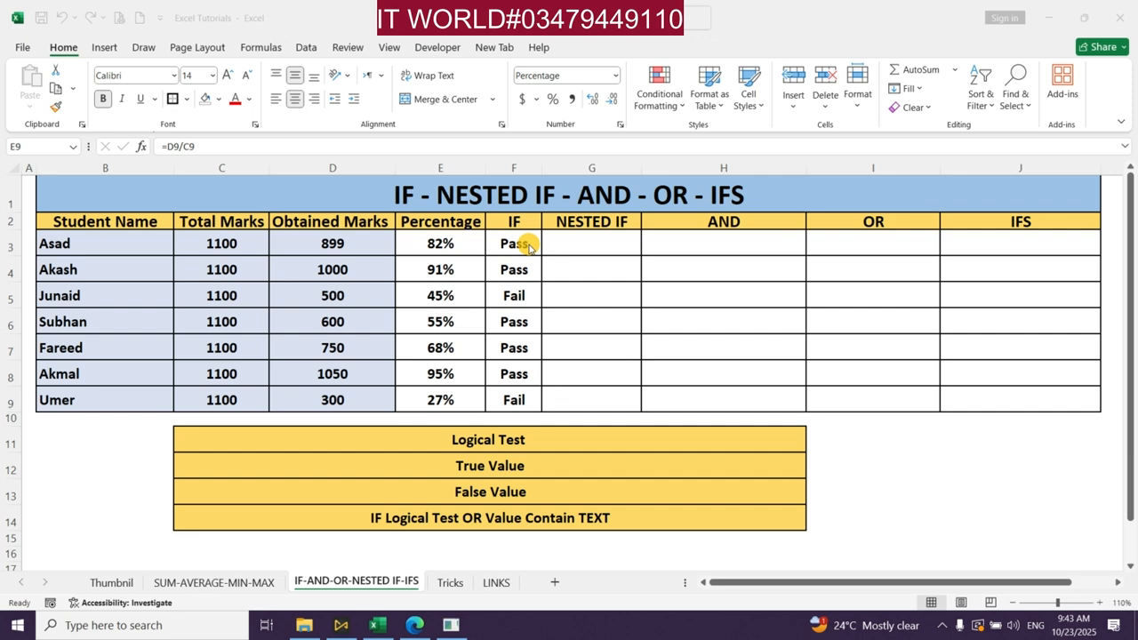
left_click(569, 247)
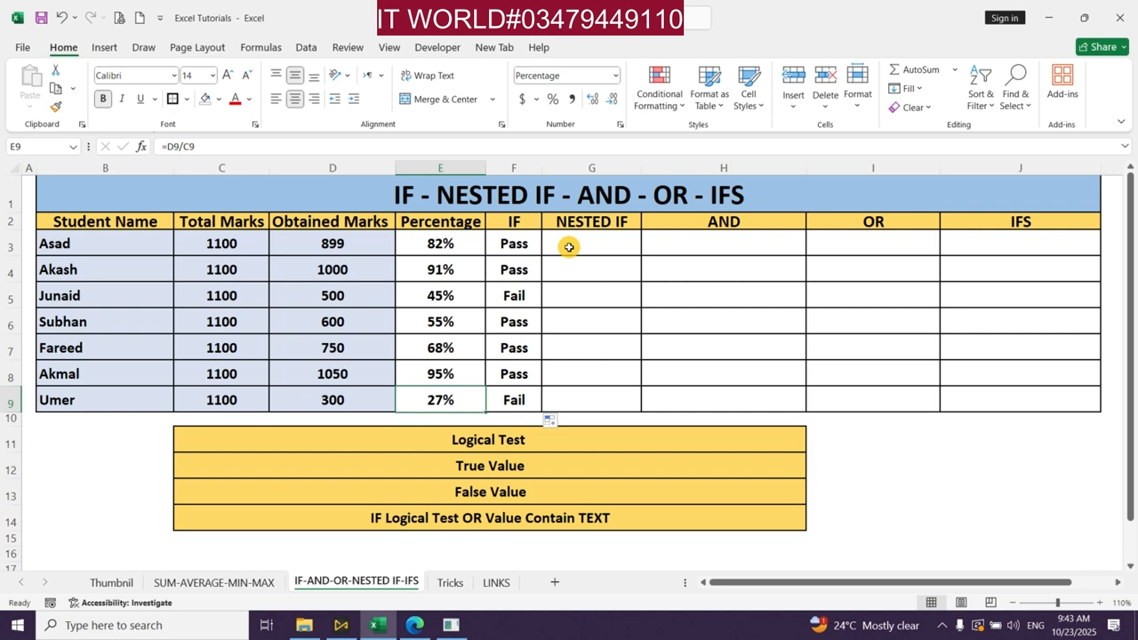
type("=")
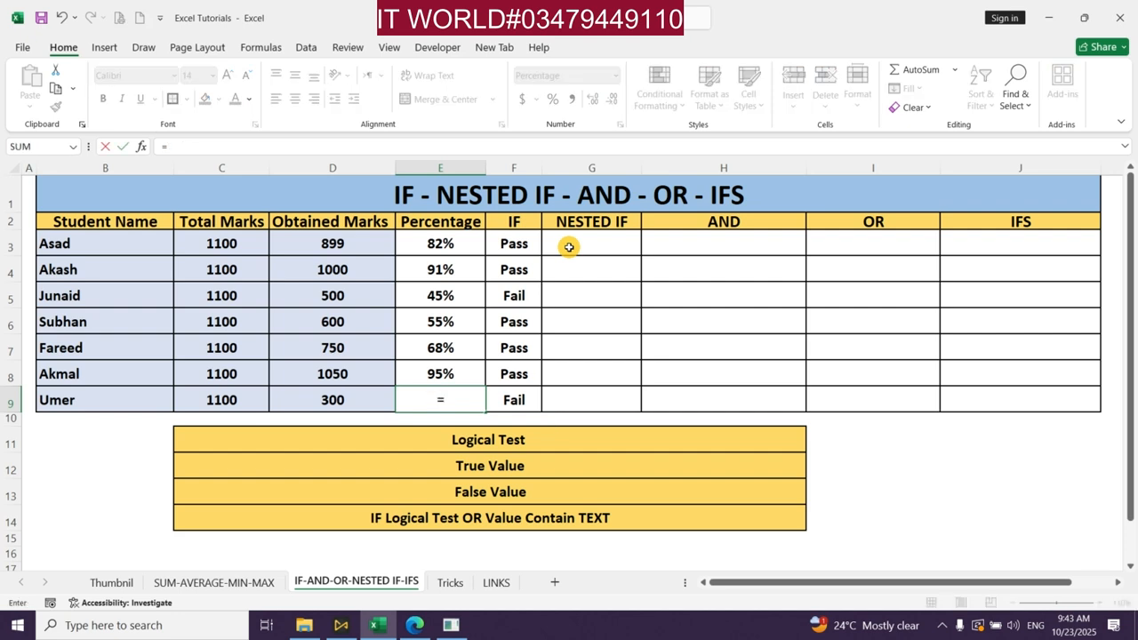
key("Escape")
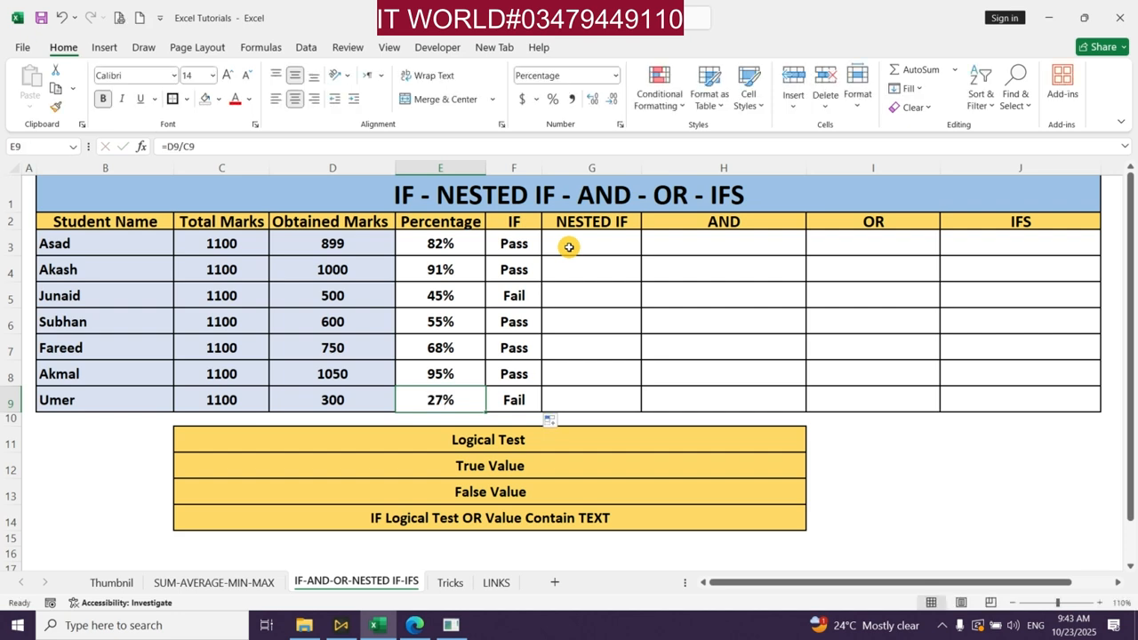
Start the nested IF formula in G3 with the first condition and its result: =if(E3=>80%,"A"
left_click(569, 247)
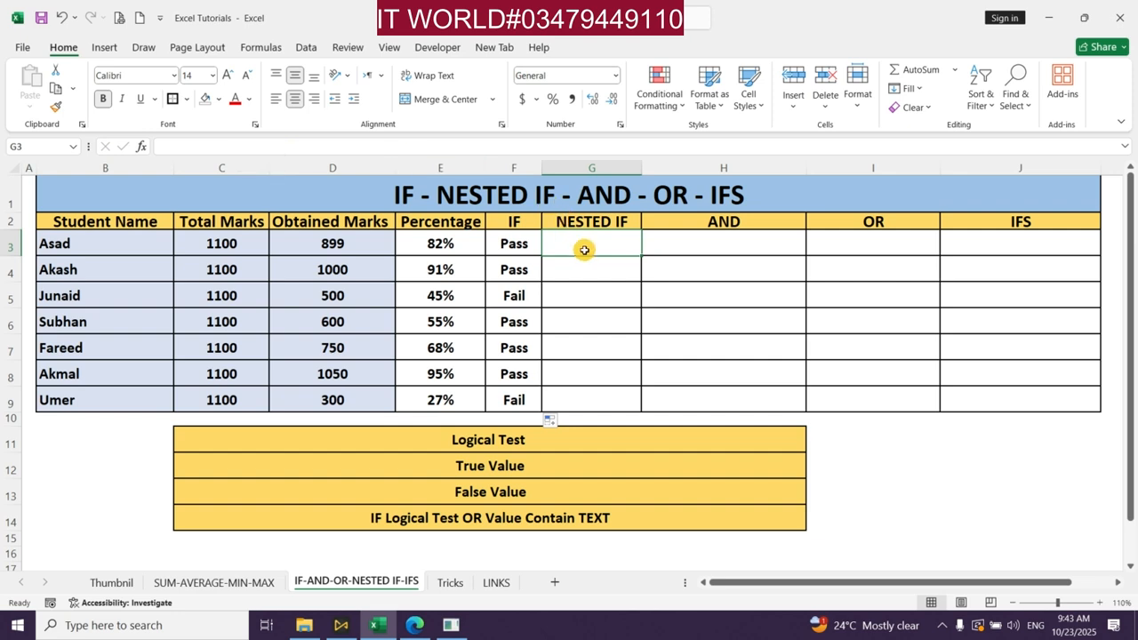
type("=if(")
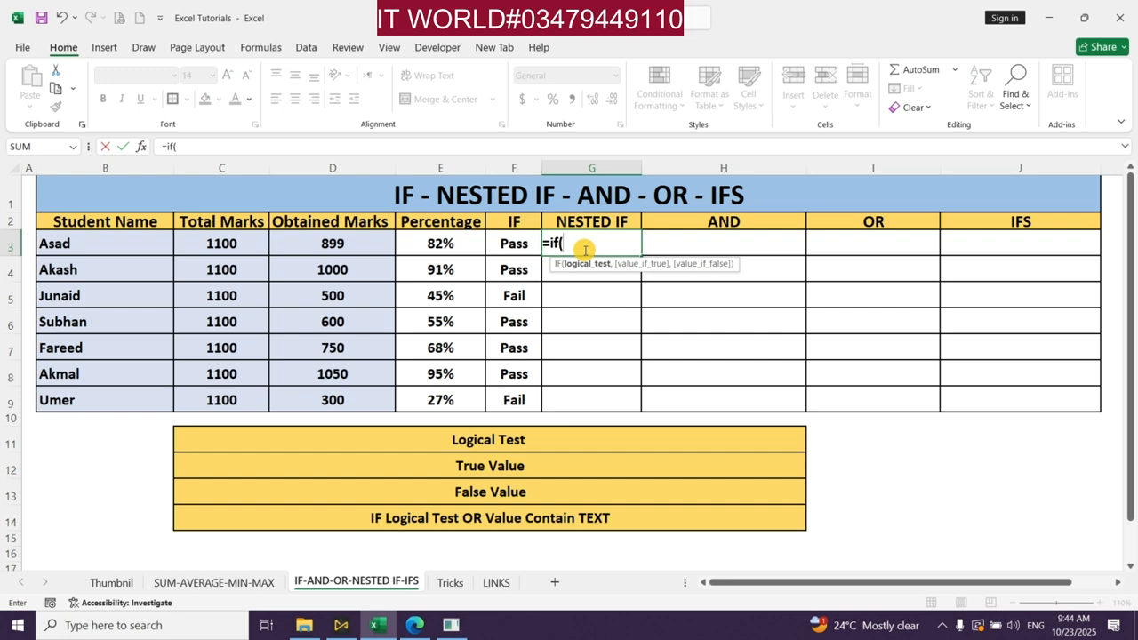
left_click(431, 248)
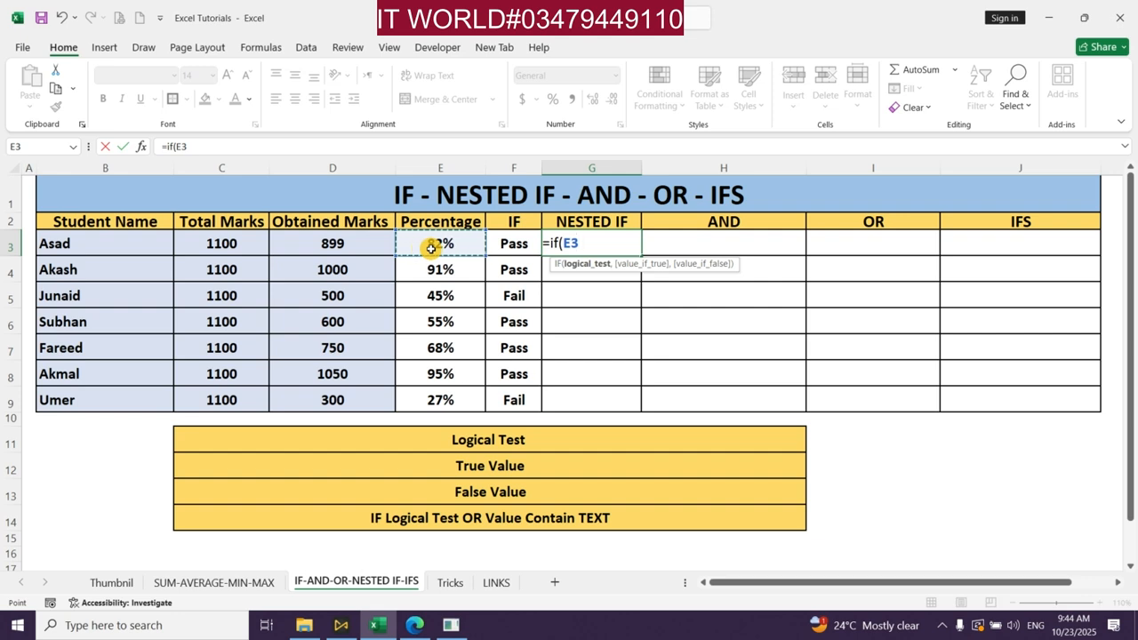
type("=>80")
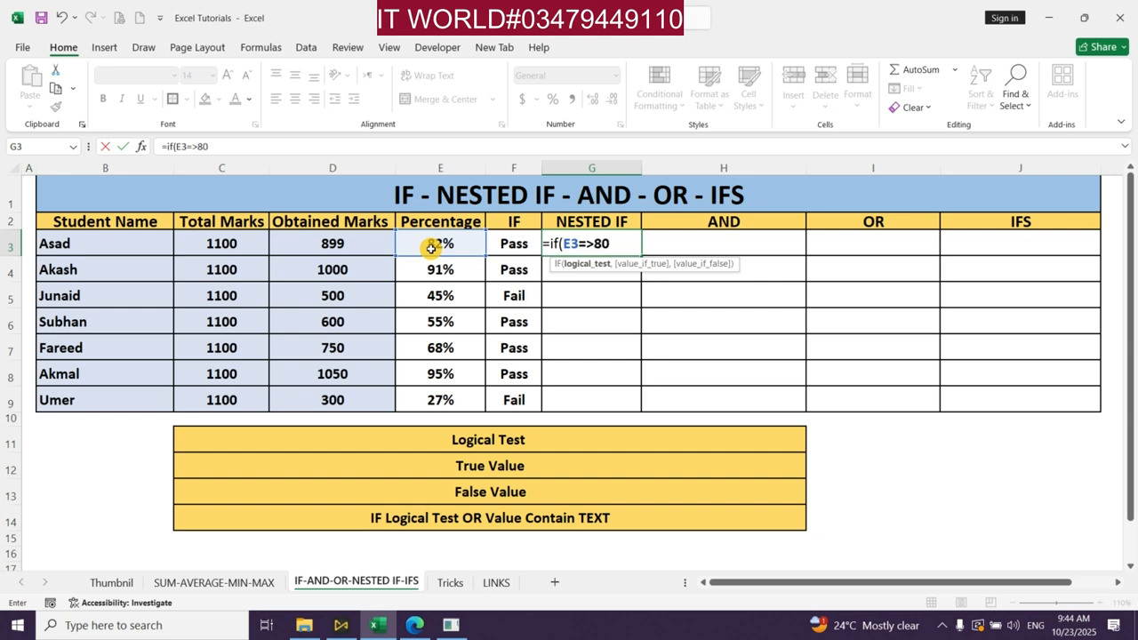
type("%")
type(",")
type("\"")
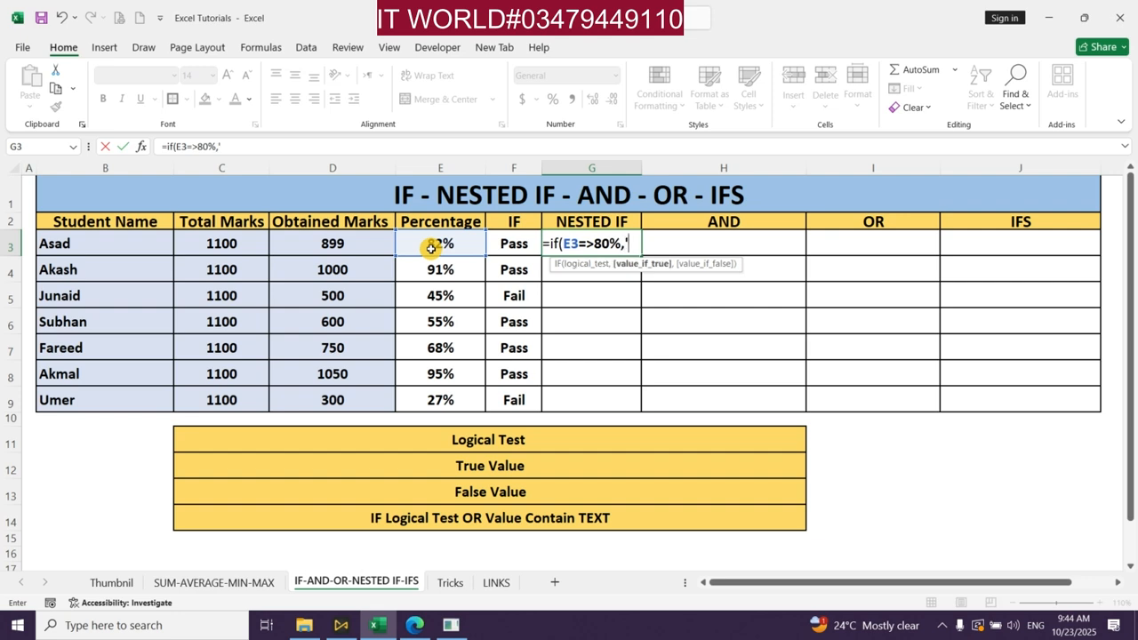
key("BackSpace")
type("\"a")
key("BackSpace")
type("A\"")
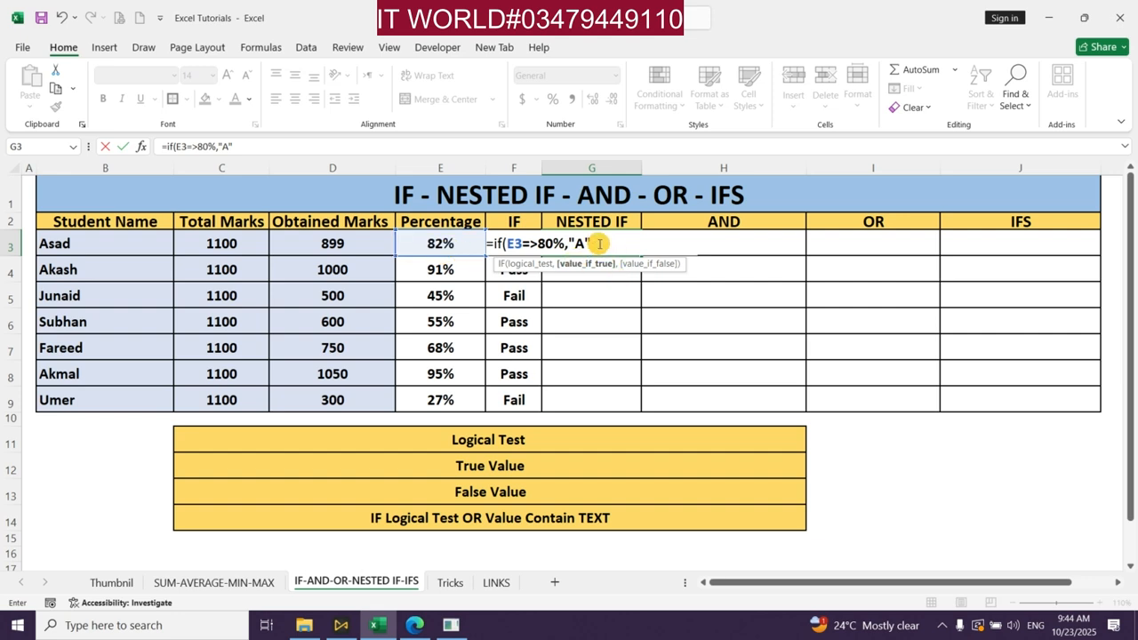
Add a second condition to the nested IF formula in G3 that returns "B": IF(E3=>70%,"B",
type(",")
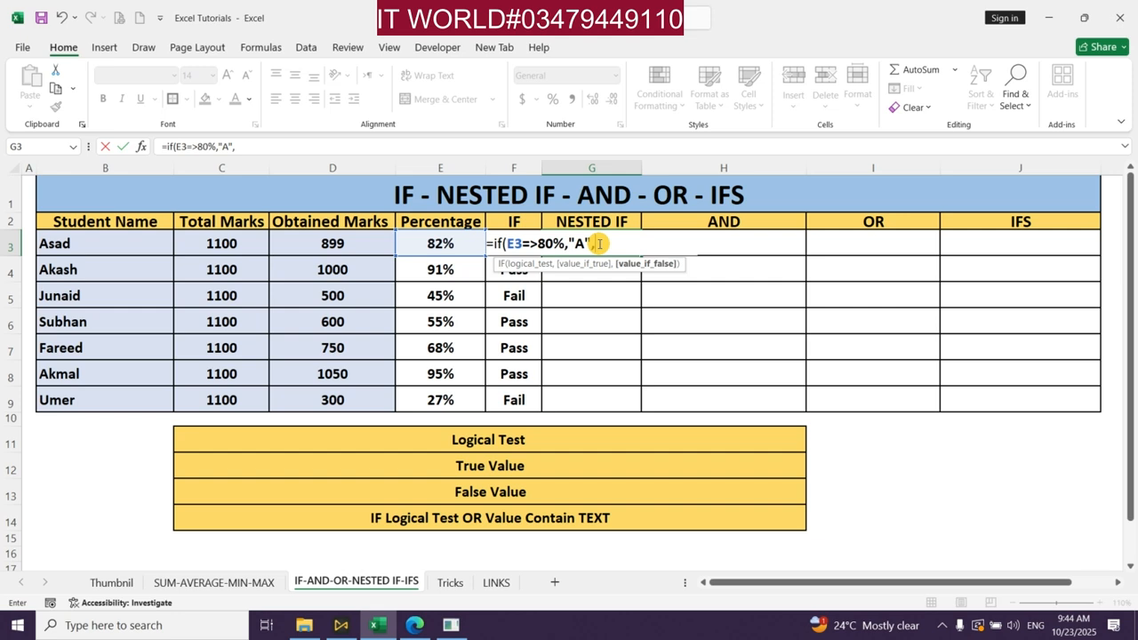
type("if")
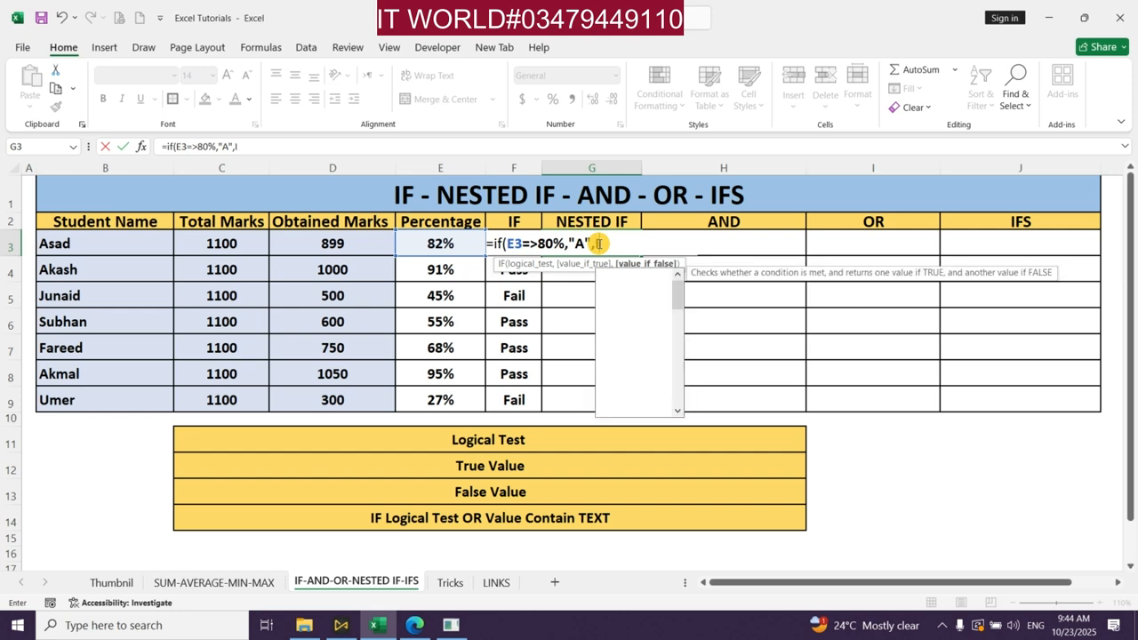
key("Tab")
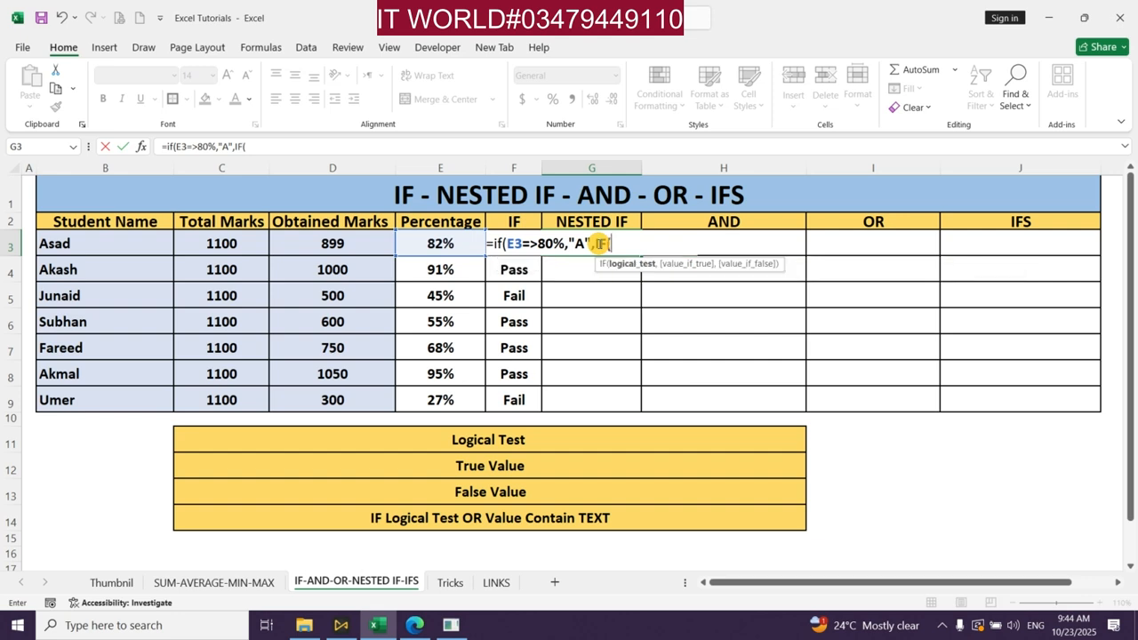
left_click(417, 243)
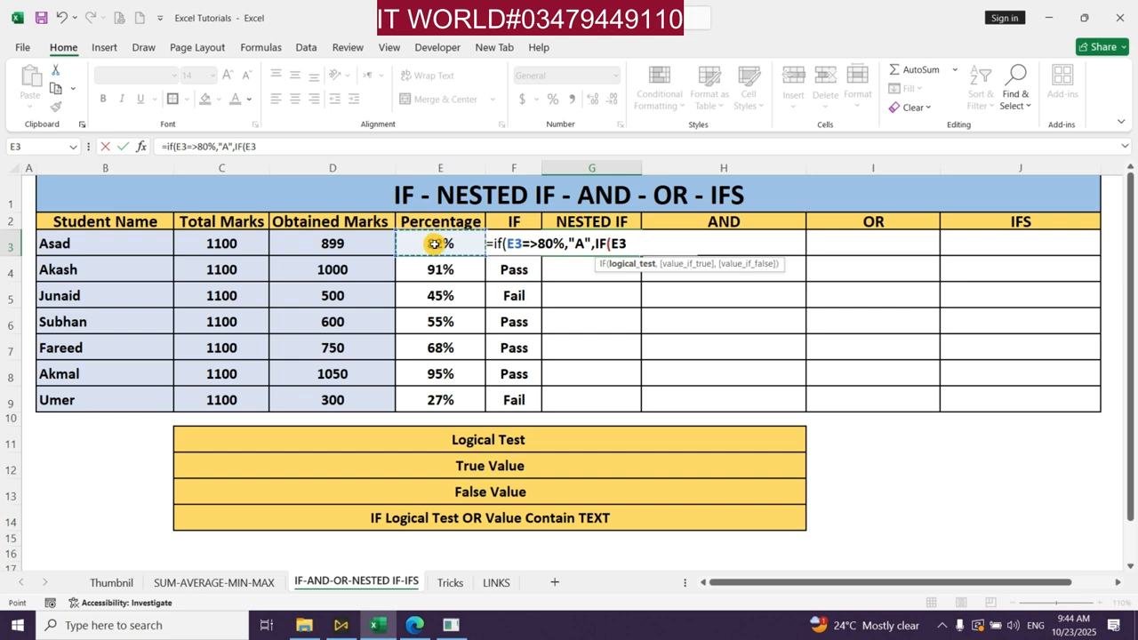
type("=>70%")
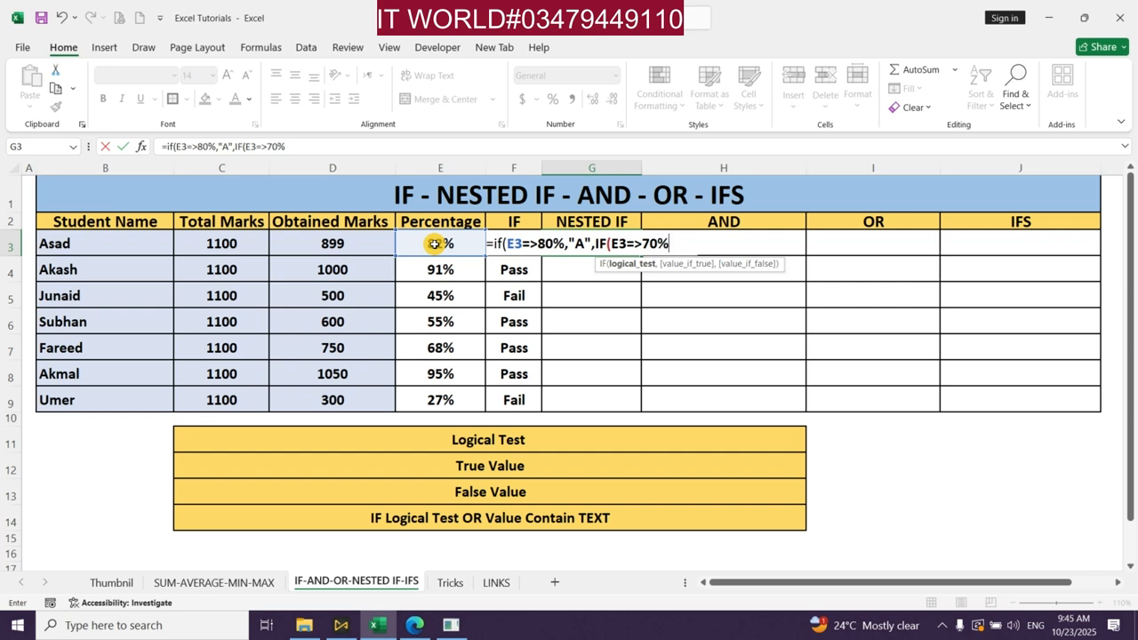
type(",\"")
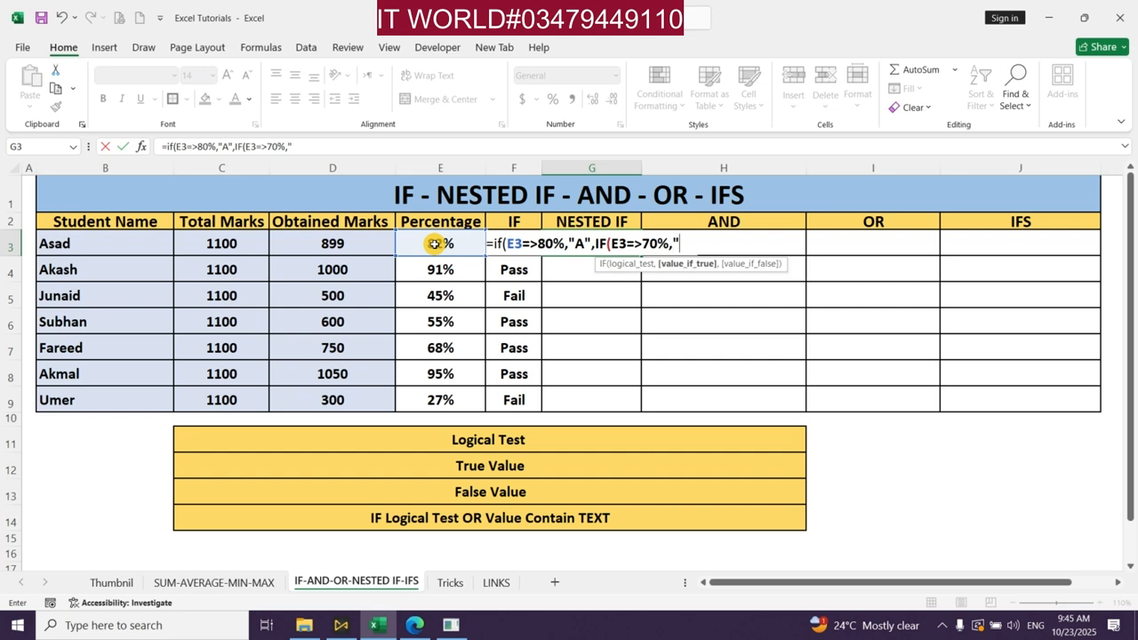
type("b")
key("BackSpace")
type("b\"")
key("BackSpace")
key("BackSpace")
type("B\",")
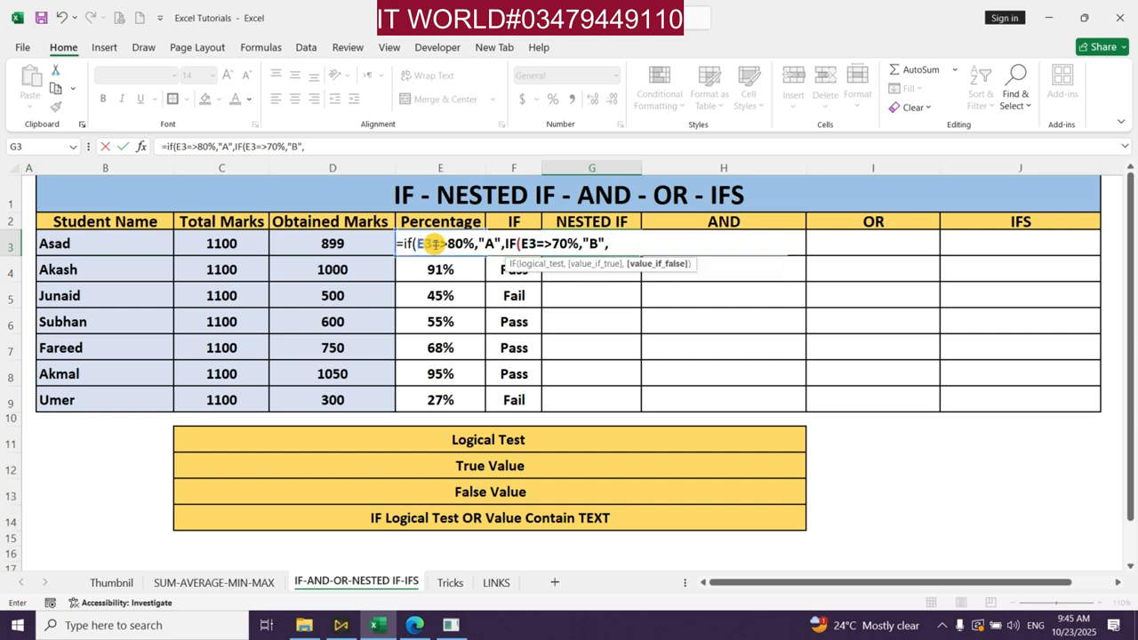
Add a third condition to the nested IF formula in G3 that returns "C": IF(E3=>60%,"C",
type("IF(")
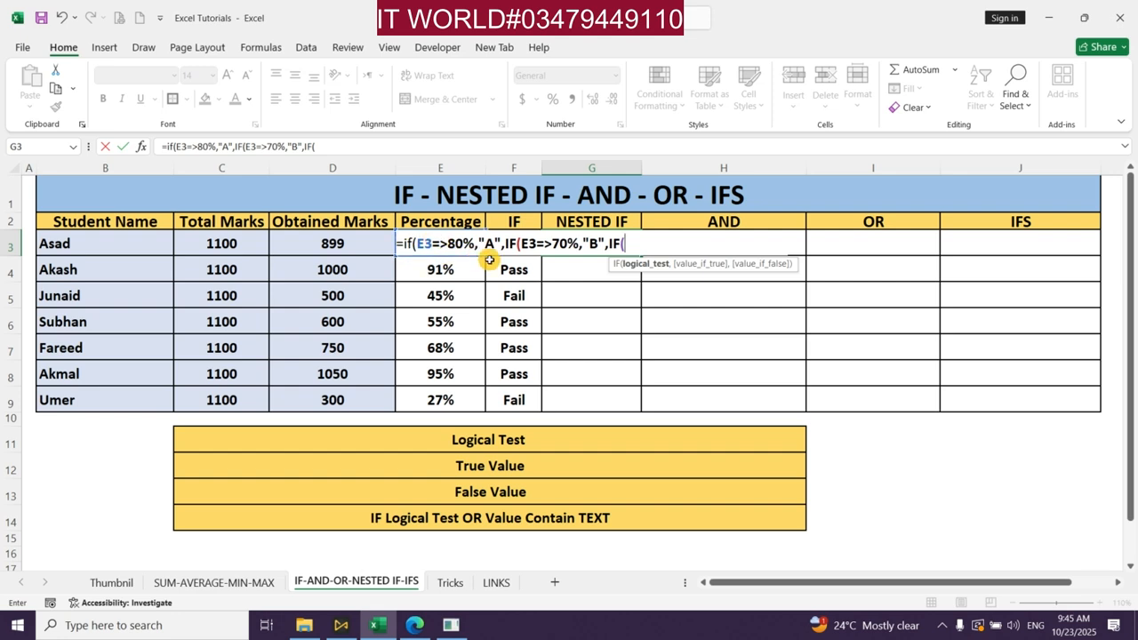
type("E3=>60%")
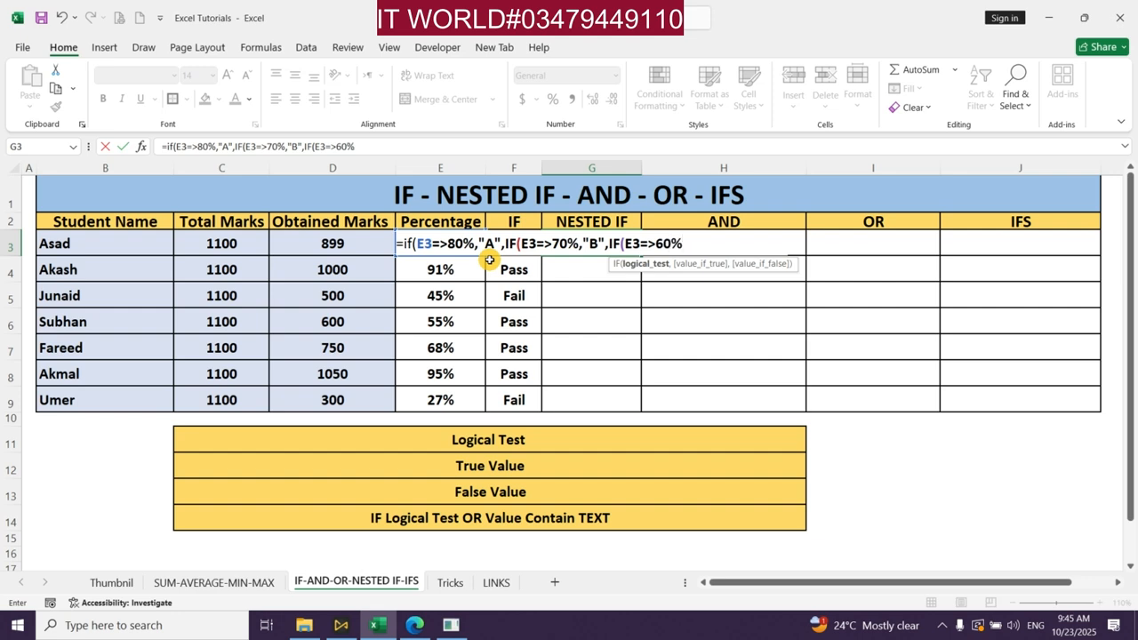
type(",\"")
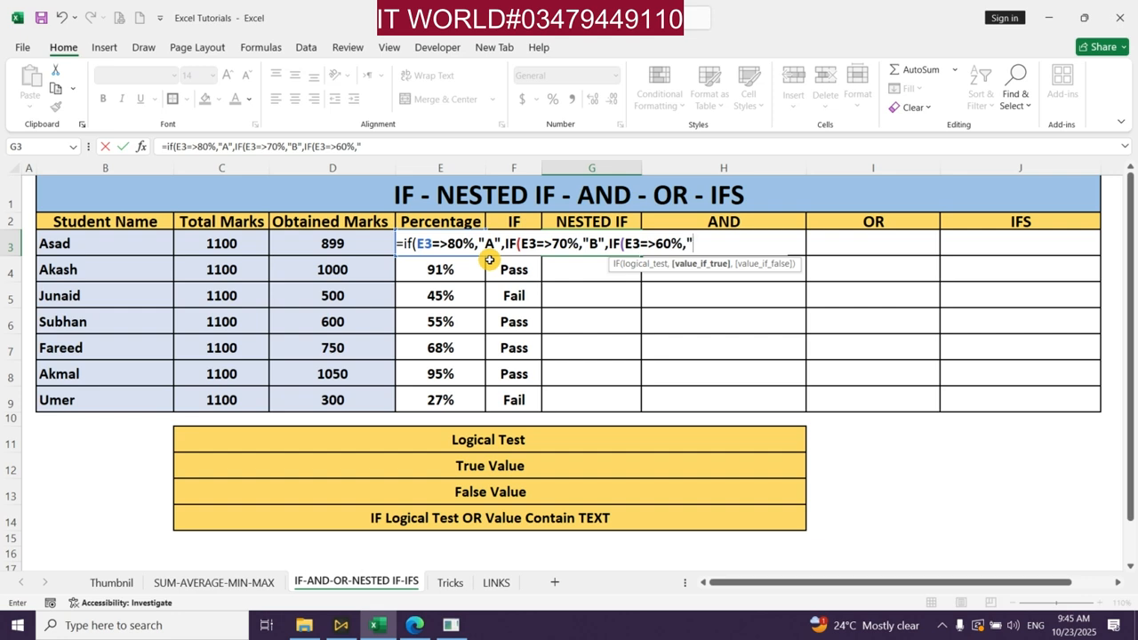
type("c")
key("BackSpace")
type("C\",")
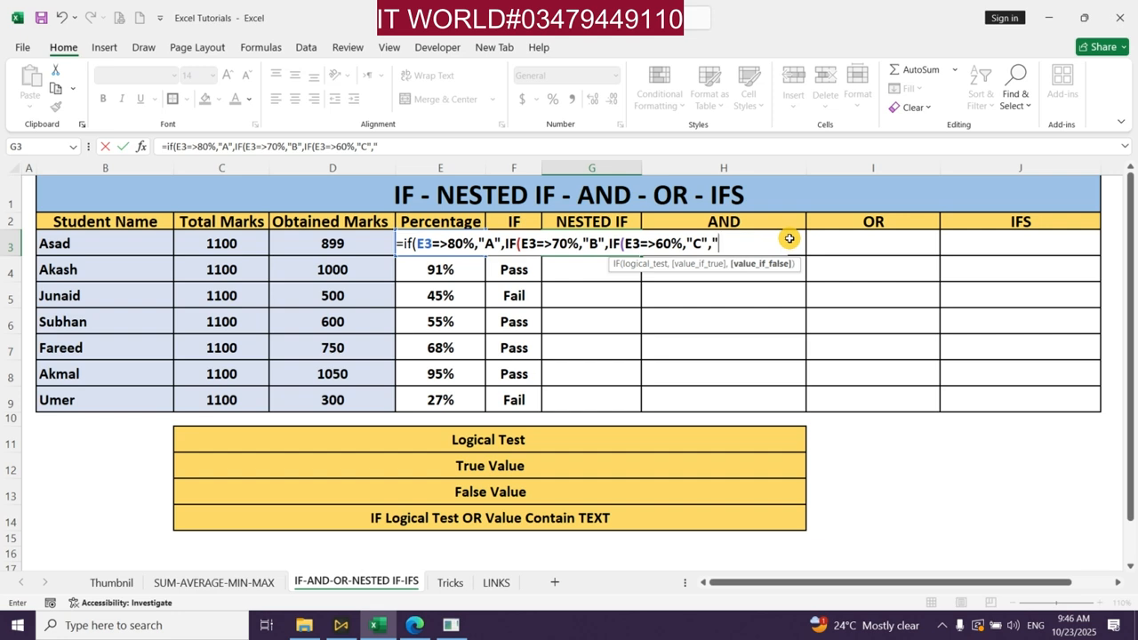
Finish the nested IF formula in G3 with "D" as the final false value and accept the suggested correction
type("d")
key("BackSpace")
type("D\")")
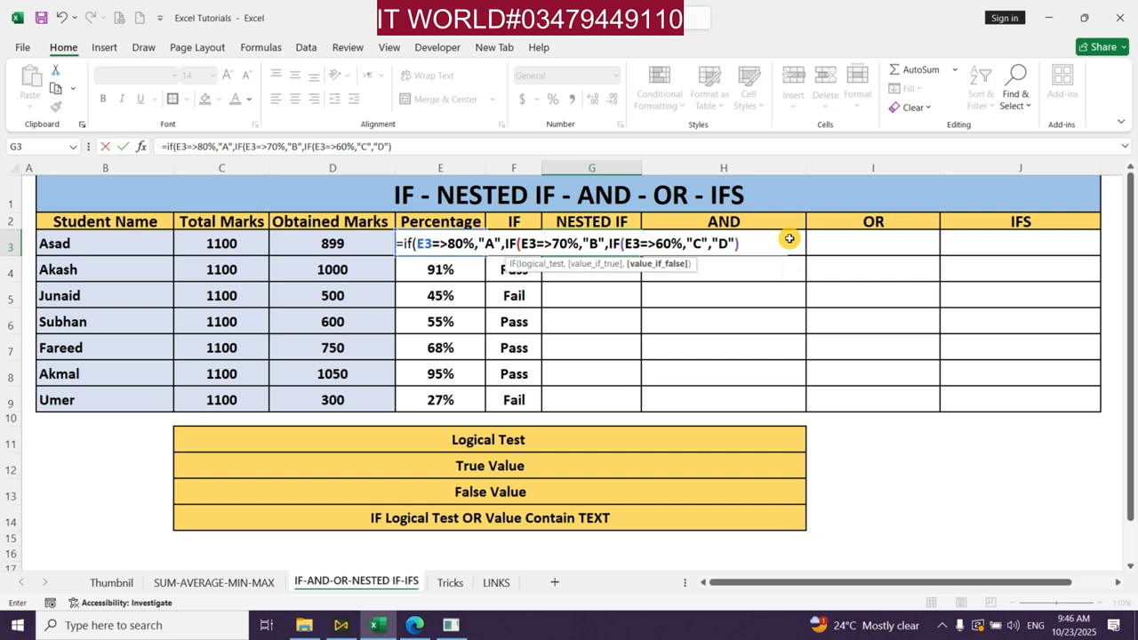
key("Return")
key("Return")
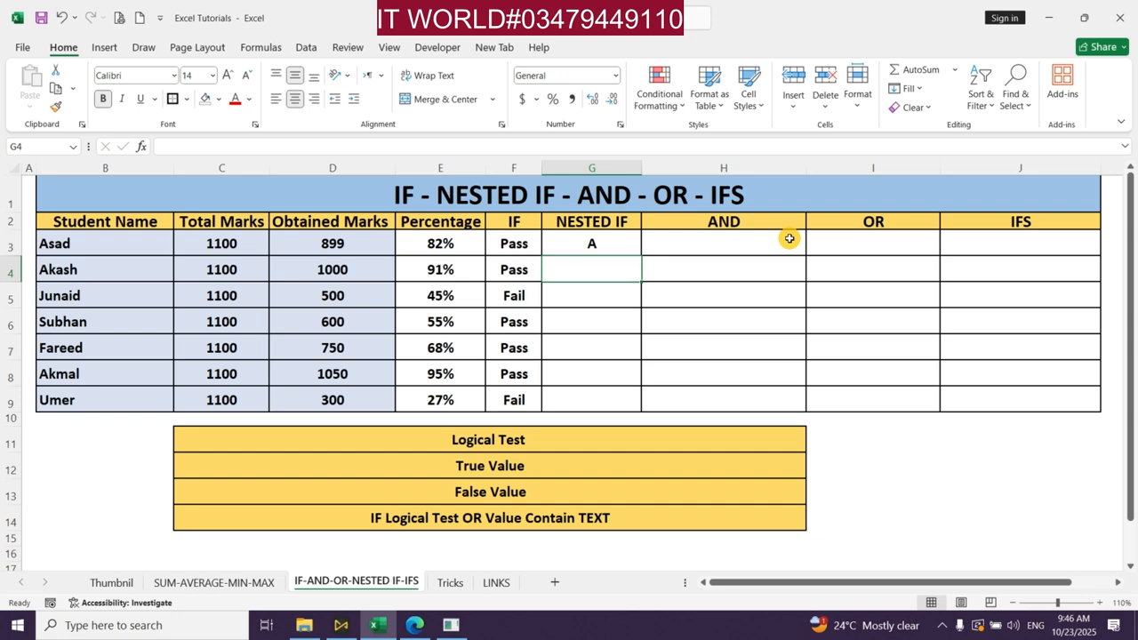
Fill the nested IF formula from G3 down to G9 and check several grades against their percentages
left_click(574, 242)
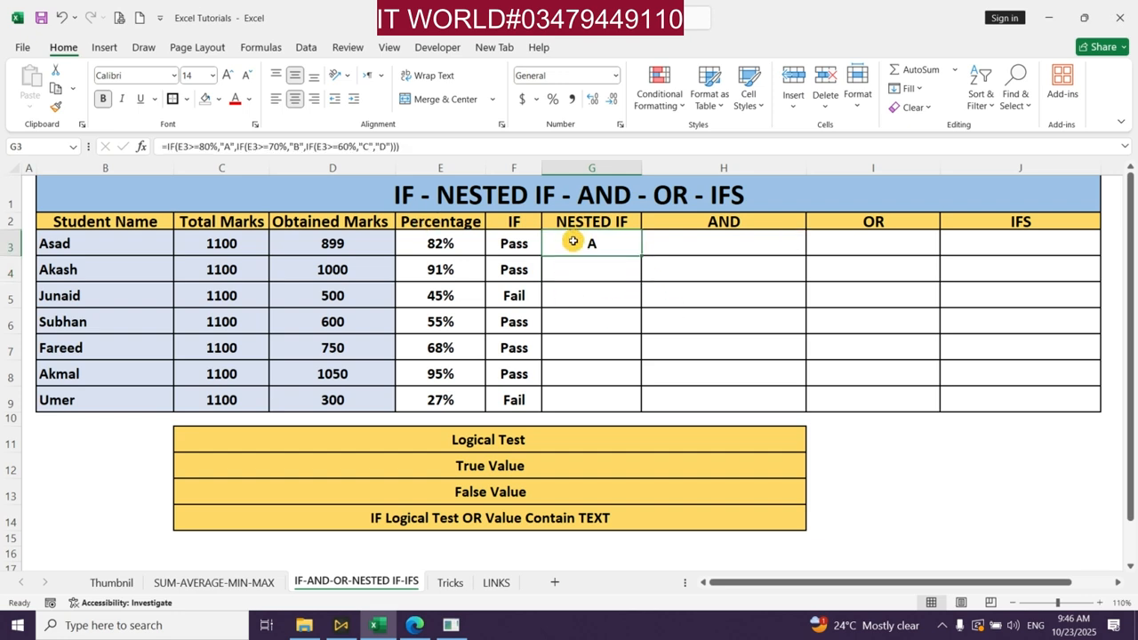
double_click(641, 255)
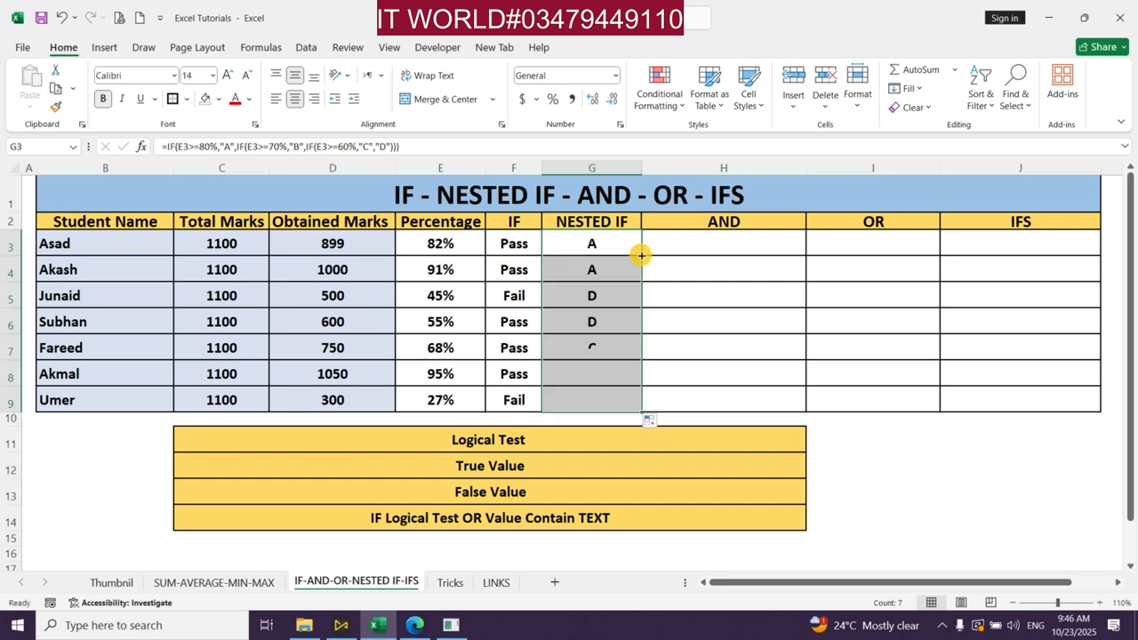
left_click(735, 326)
left_click(465, 272)
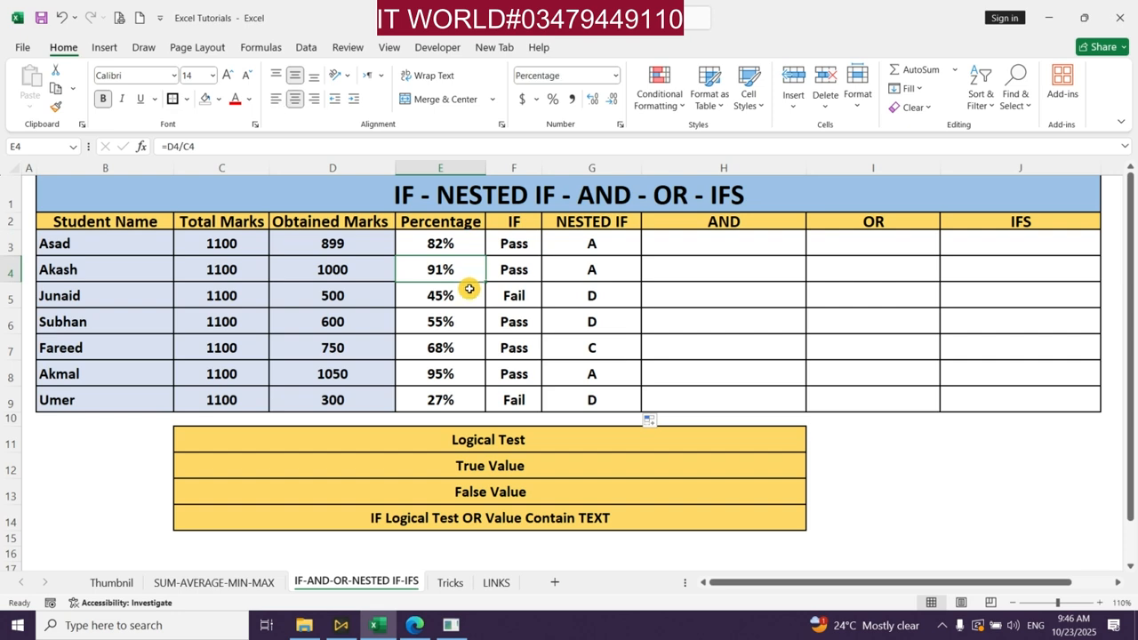
left_click(468, 292)
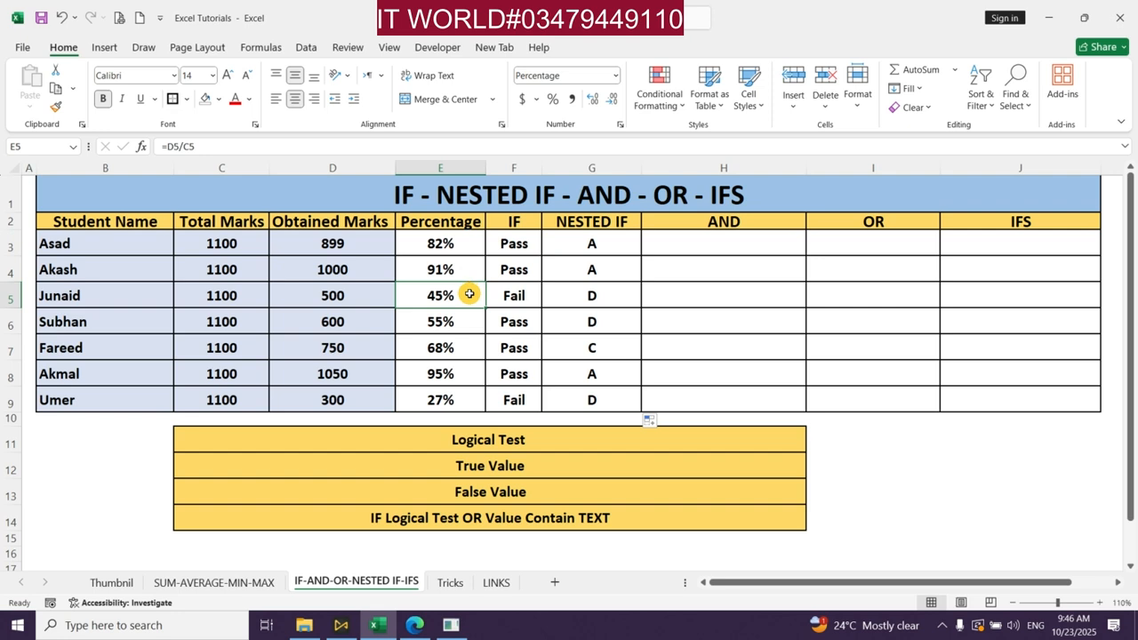
left_click(458, 349)
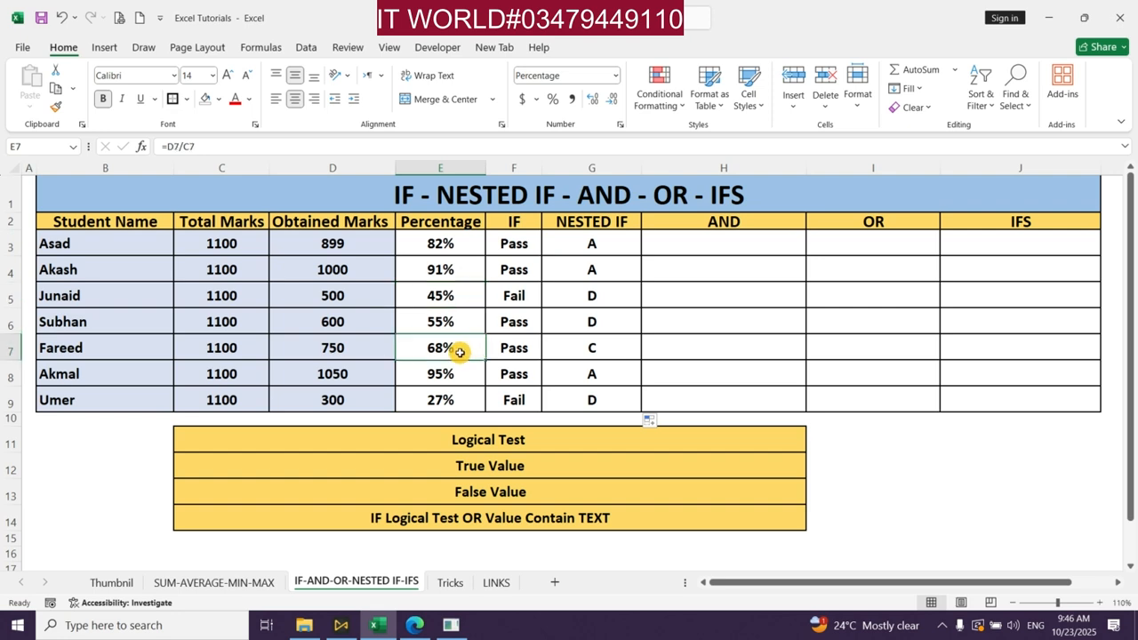
left_click(584, 343)
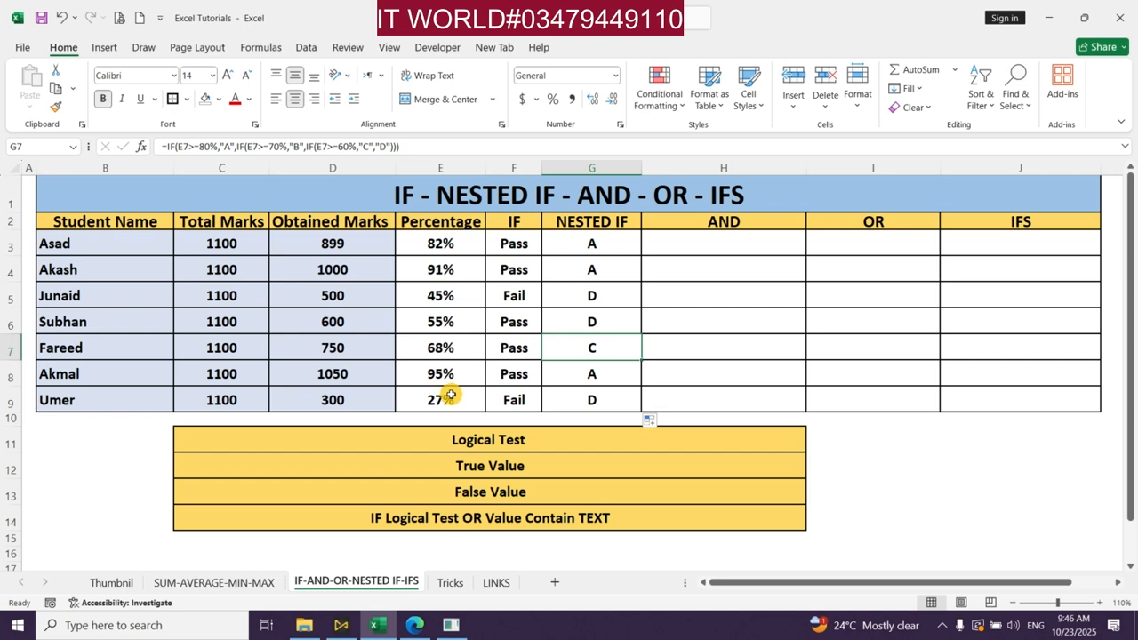
left_click(598, 399)
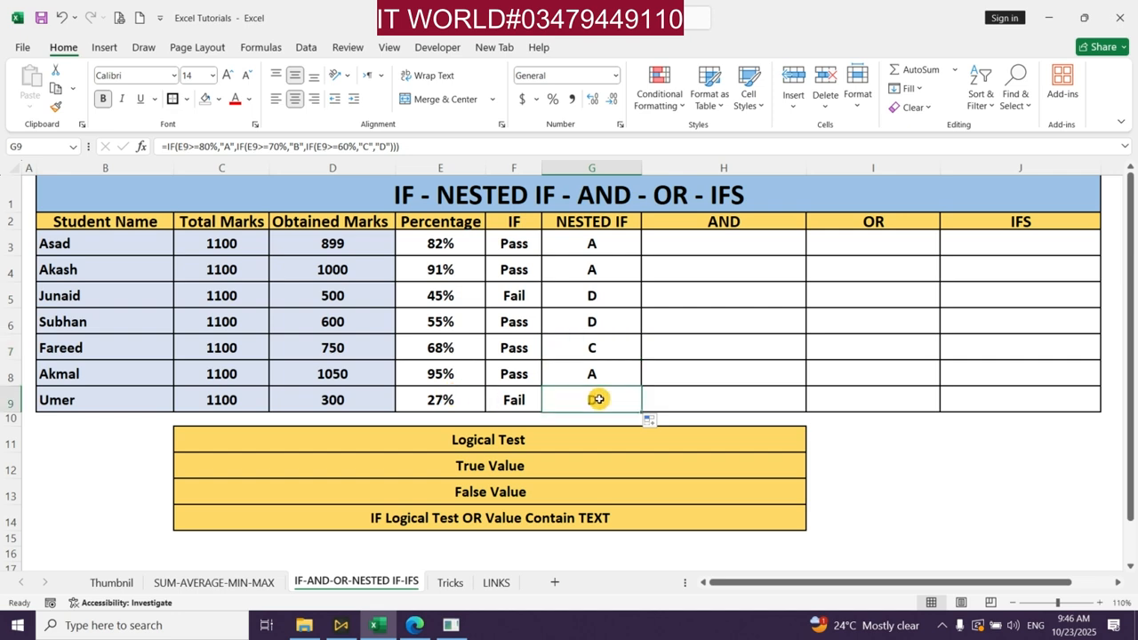
Start the AND formula in H3 with the first condition on the IF result: =IF(AND(F3="Pass",
left_click(696, 255)
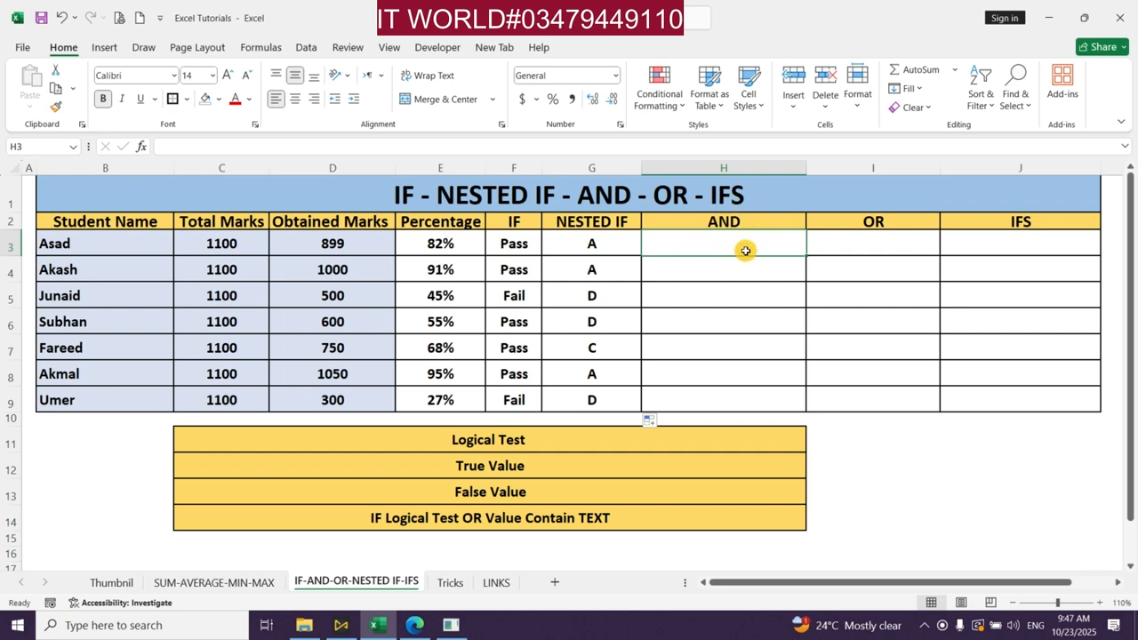
type("=")
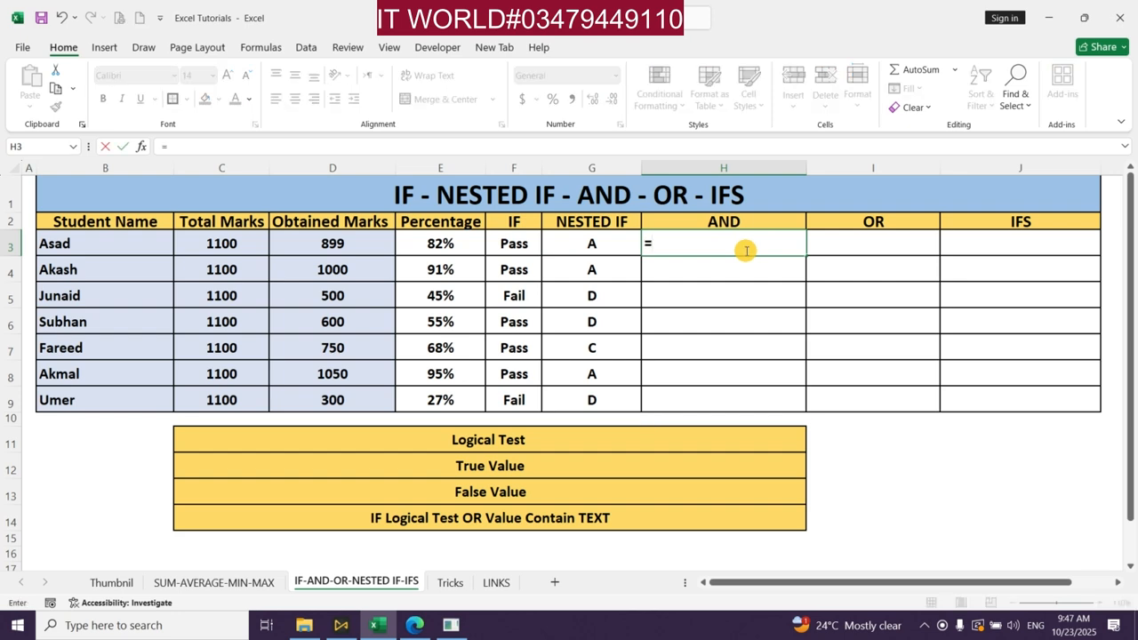
type("IF(A")
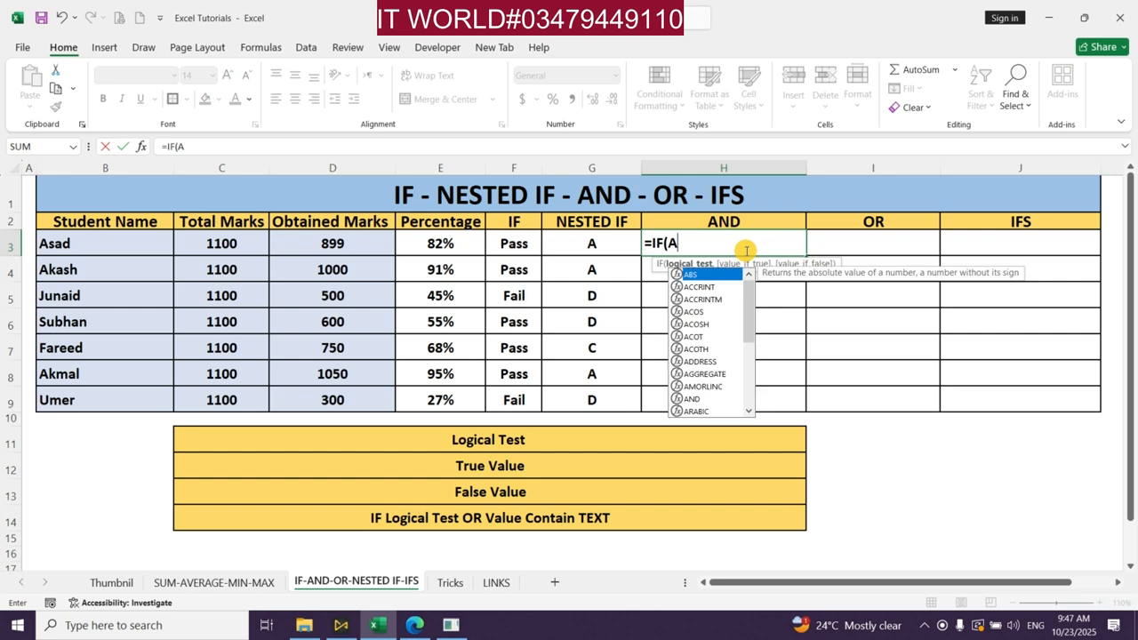
type("ND(")
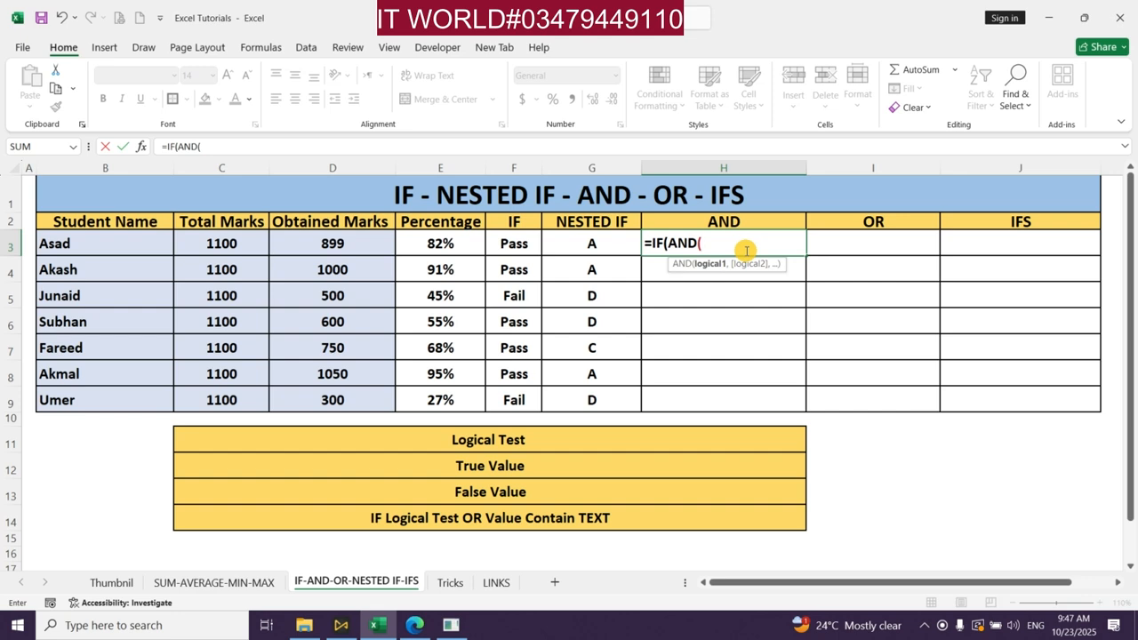
left_click(519, 246)
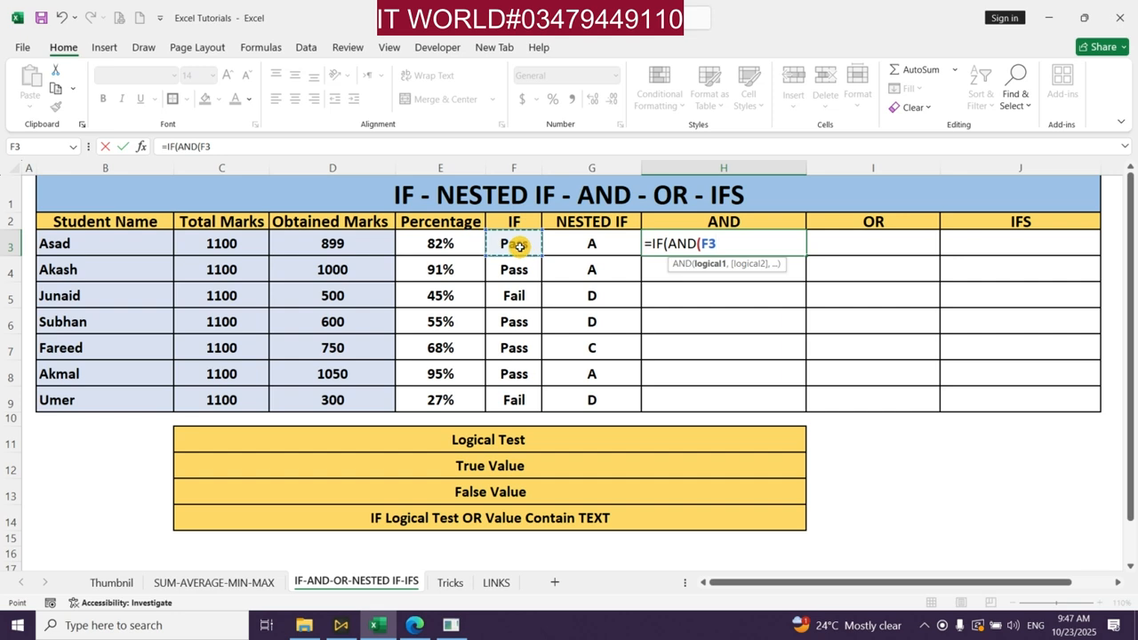
type("=\"Pass")
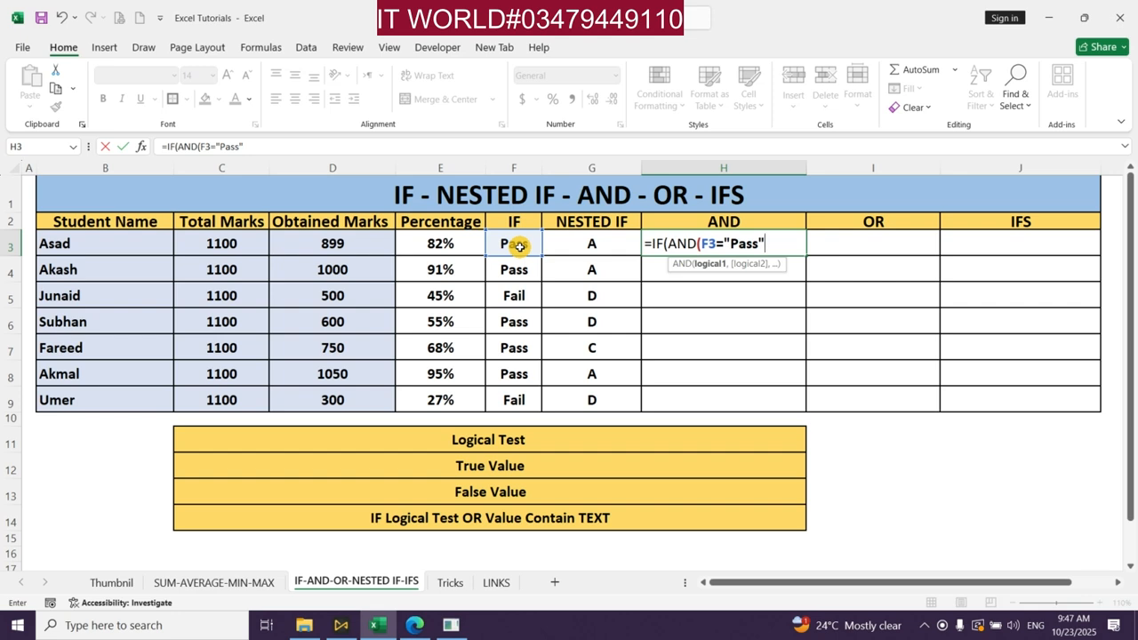
type(",")
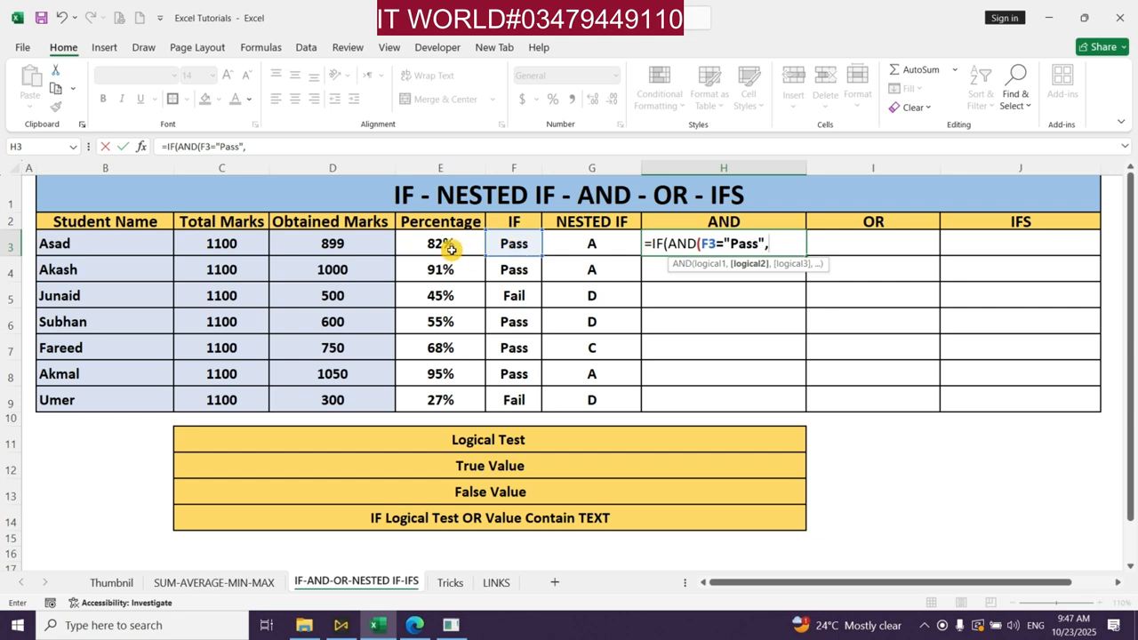
Add the second condition G3="A" to the AND test in H3 and close the test
left_click(600, 246)
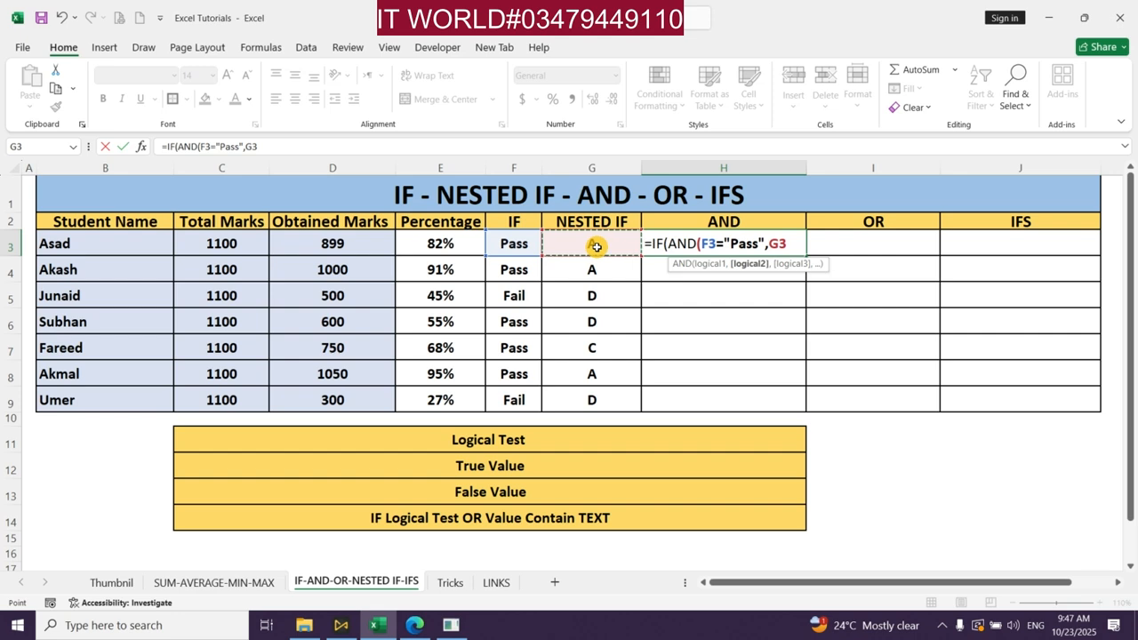
type("=\"A\"")
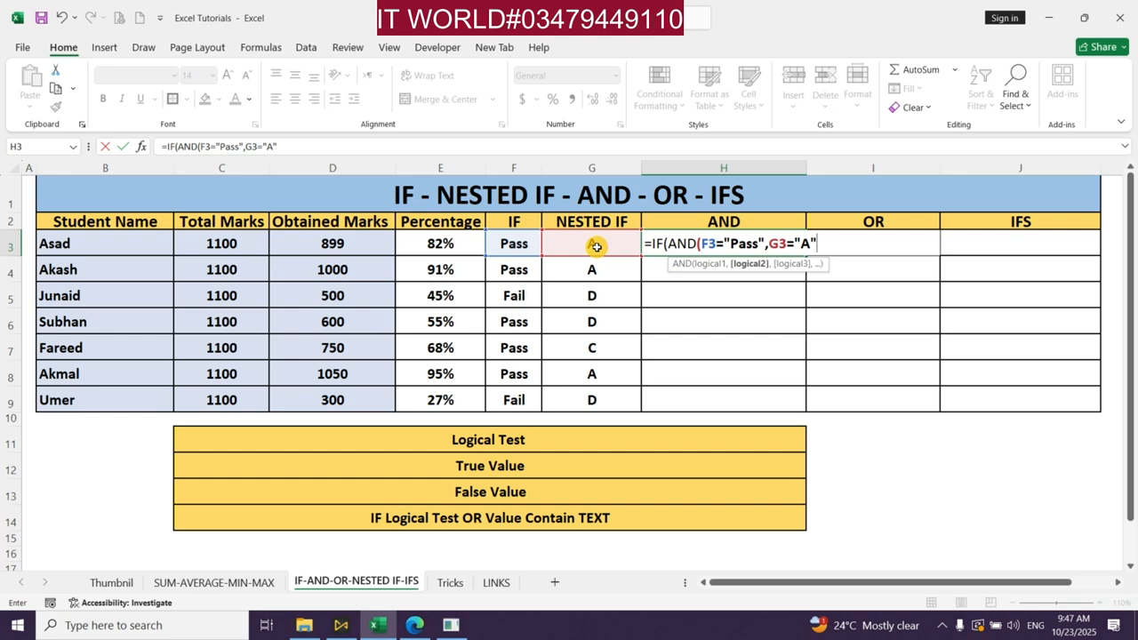
type(",")
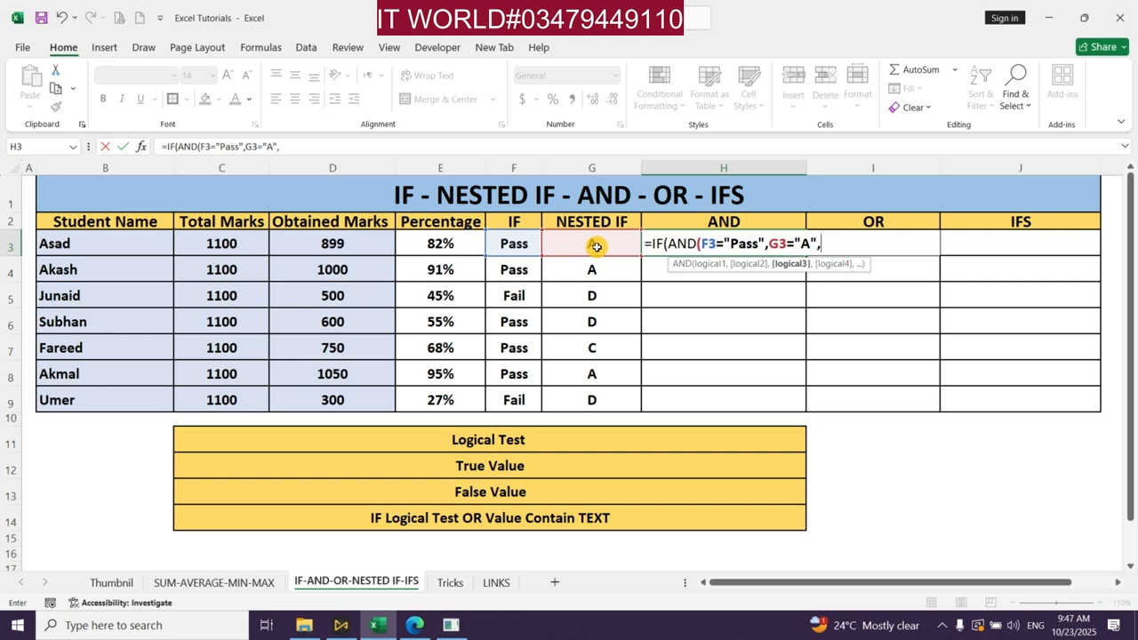
key("BackSpace")
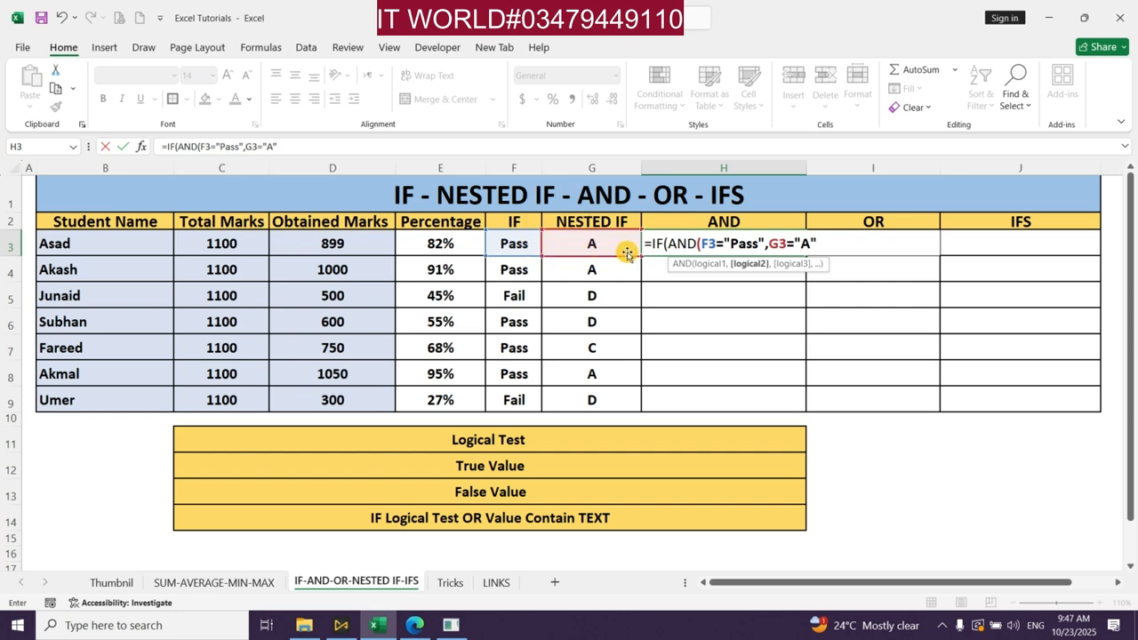
type(")")
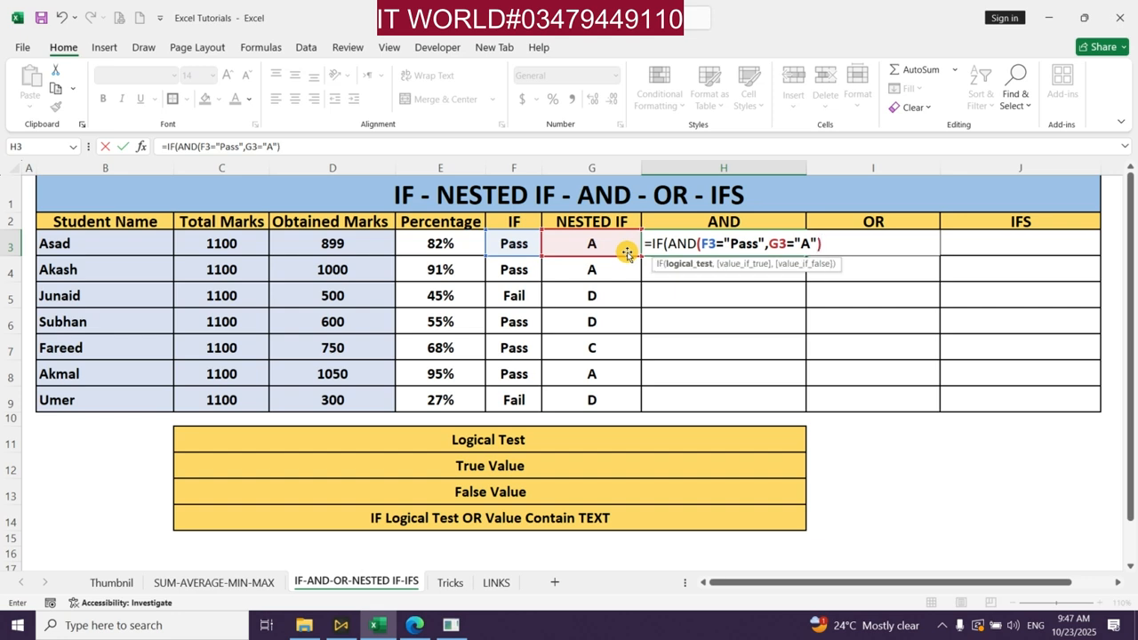
type(",")
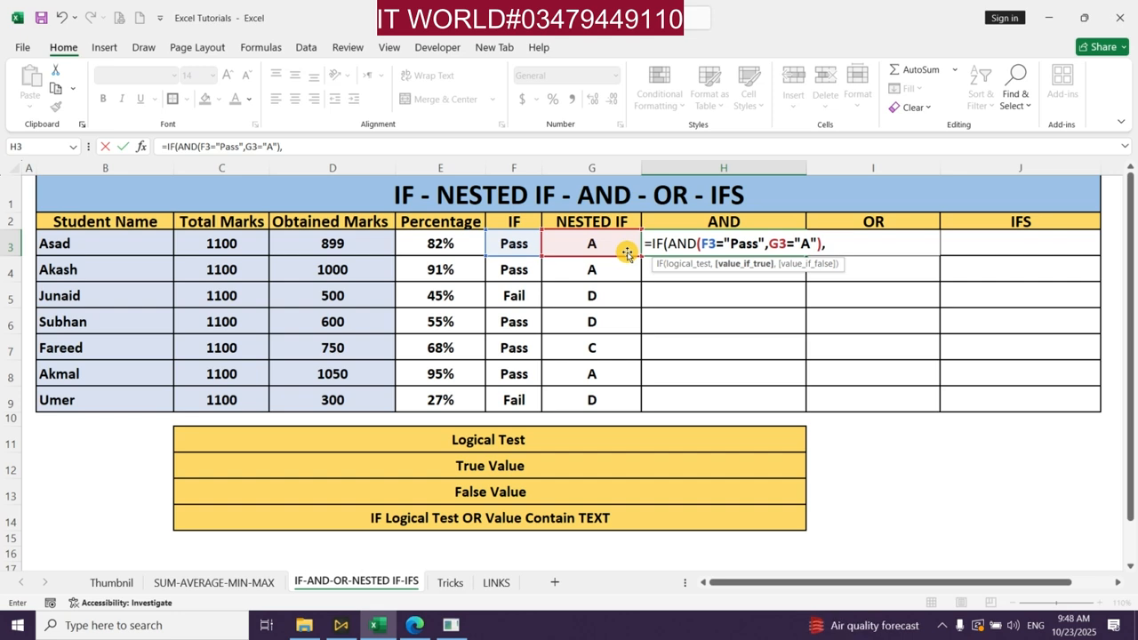
Finish the H3 formula with "Selected" as the true value and "Not Selected" as the false value
type("\"Selected")
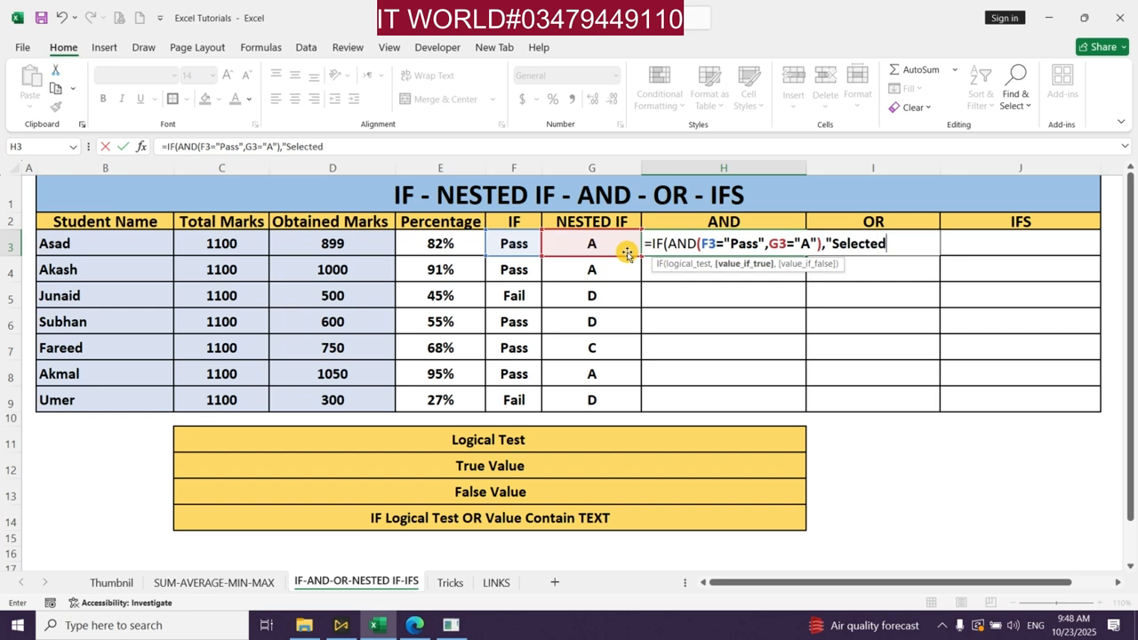
type("\",")
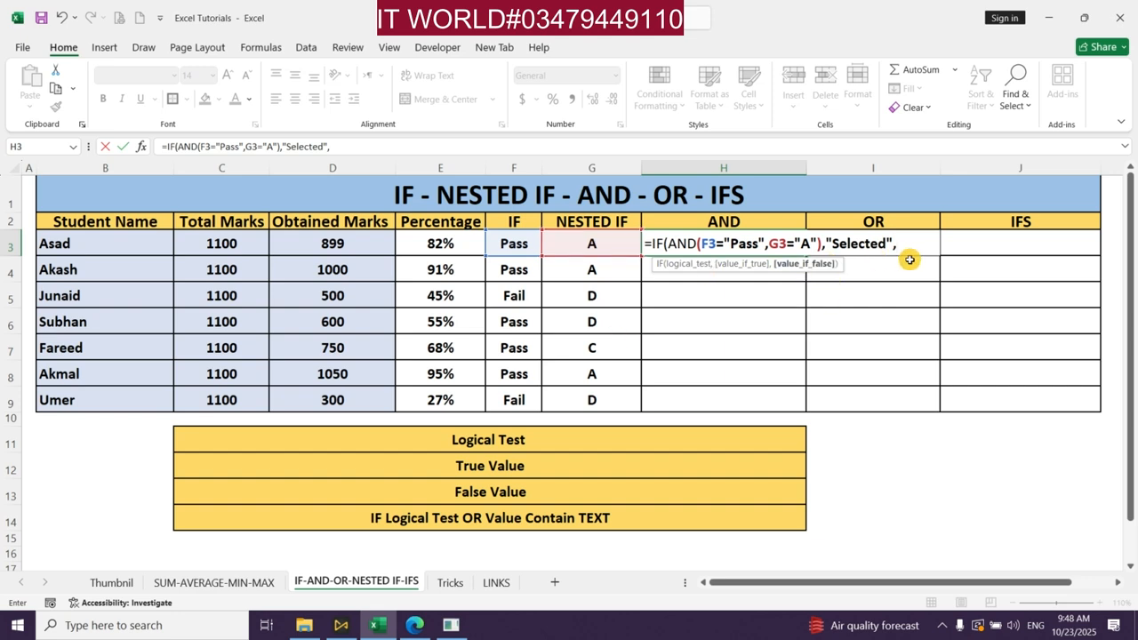
type("\"")
type("Not Selec")
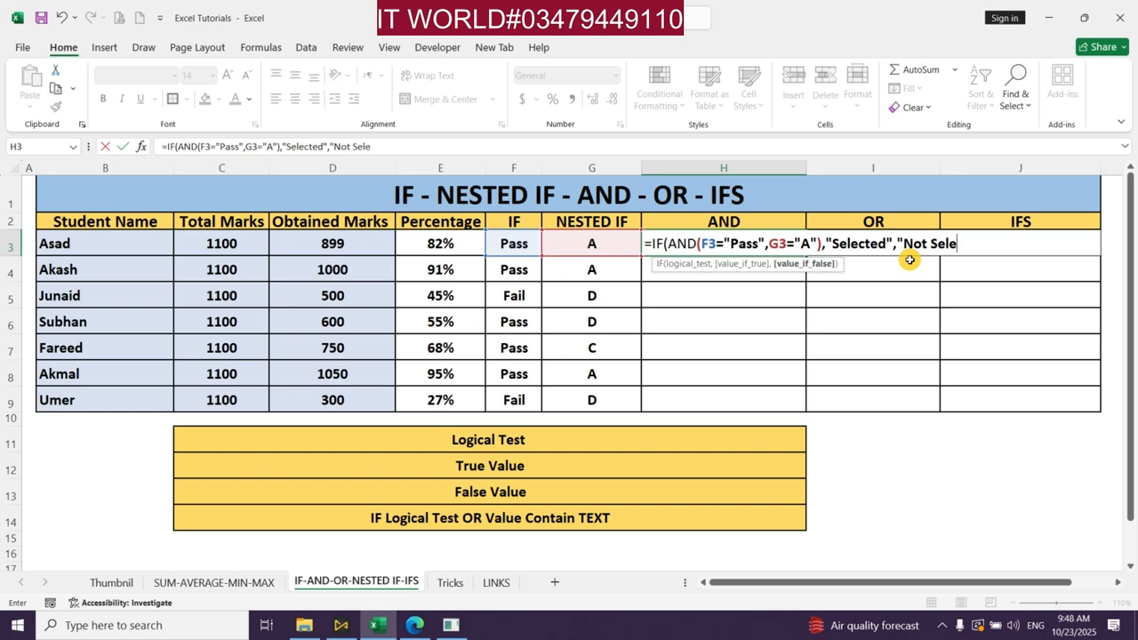
type("ted\")")
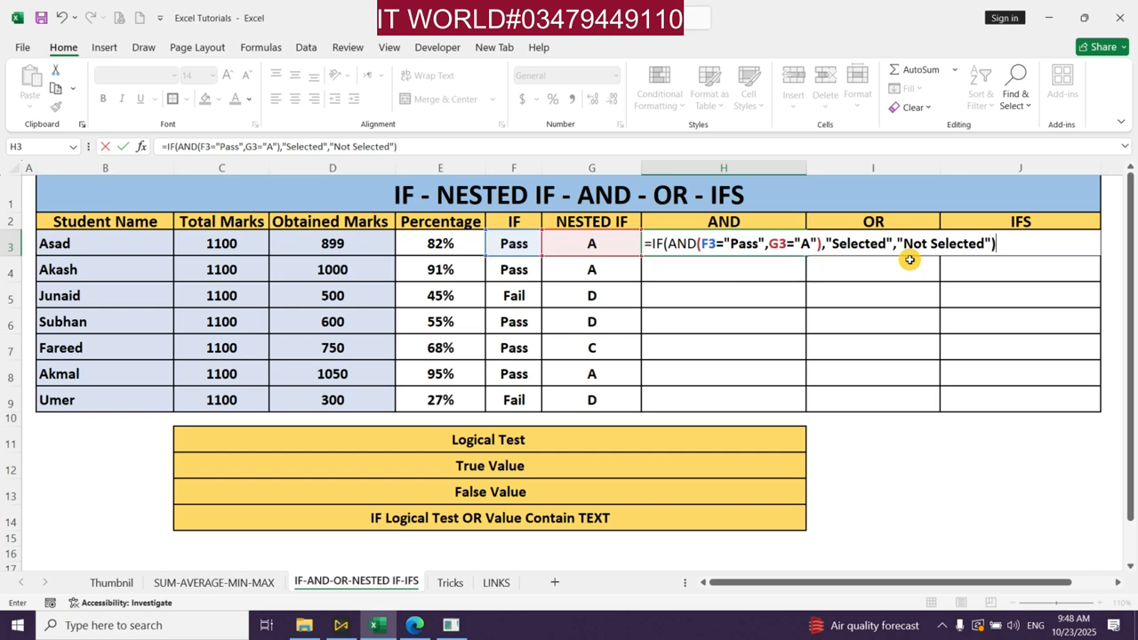
key("Return")
Fill the AND formula from H3 down to H9 and check row 6 against its IF and NESTED IF results
key("Up")
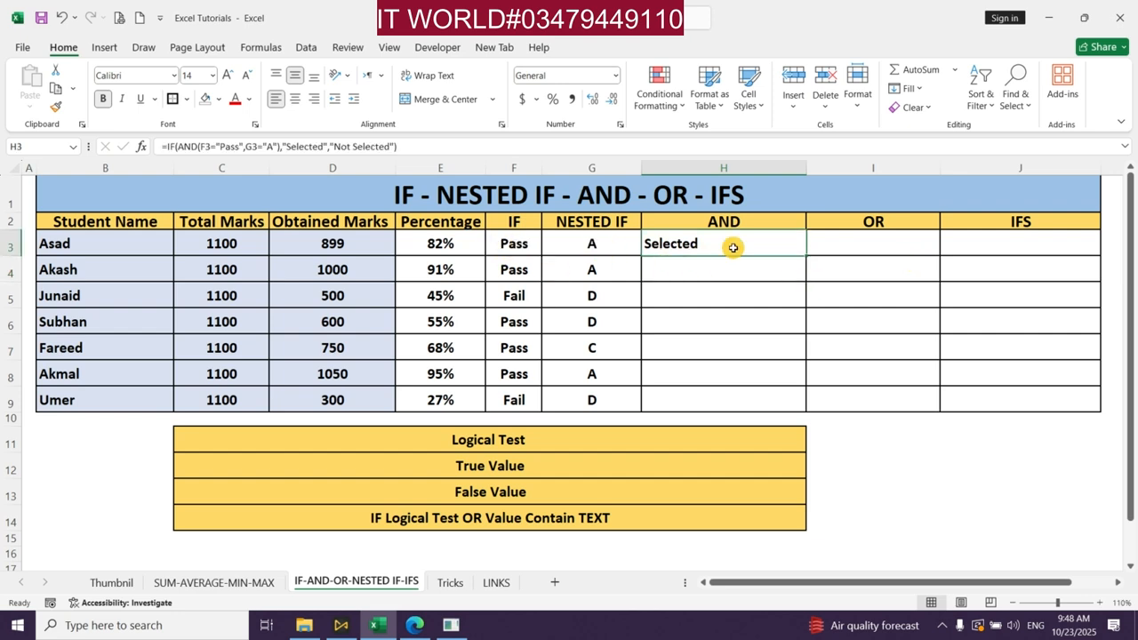
double_click(805, 255)
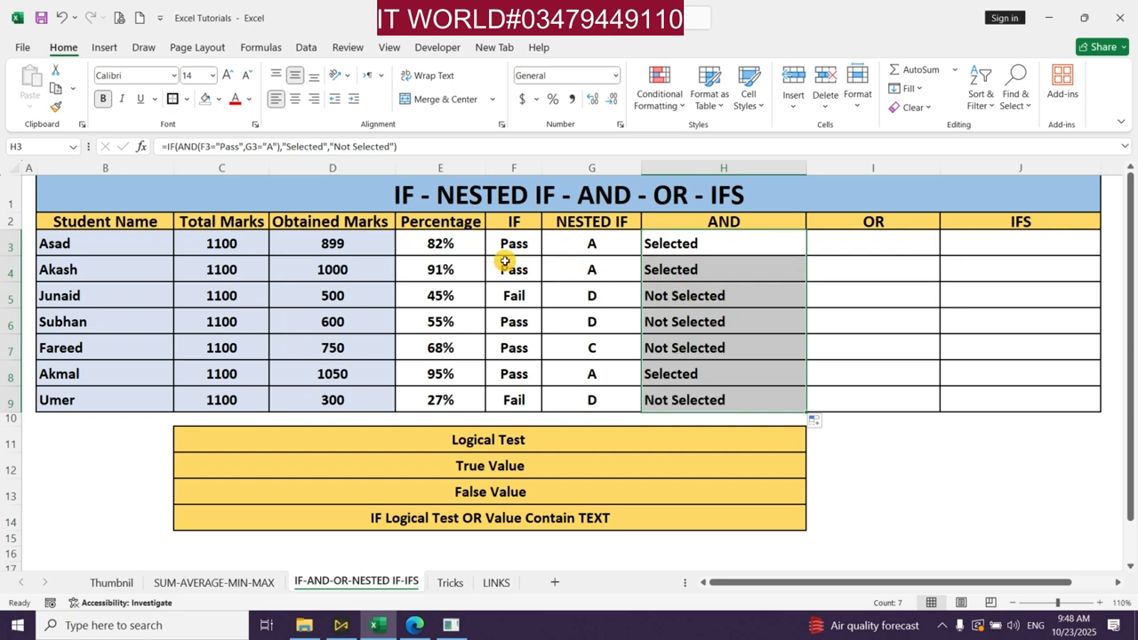
left_click(531, 324)
left_click(603, 331)
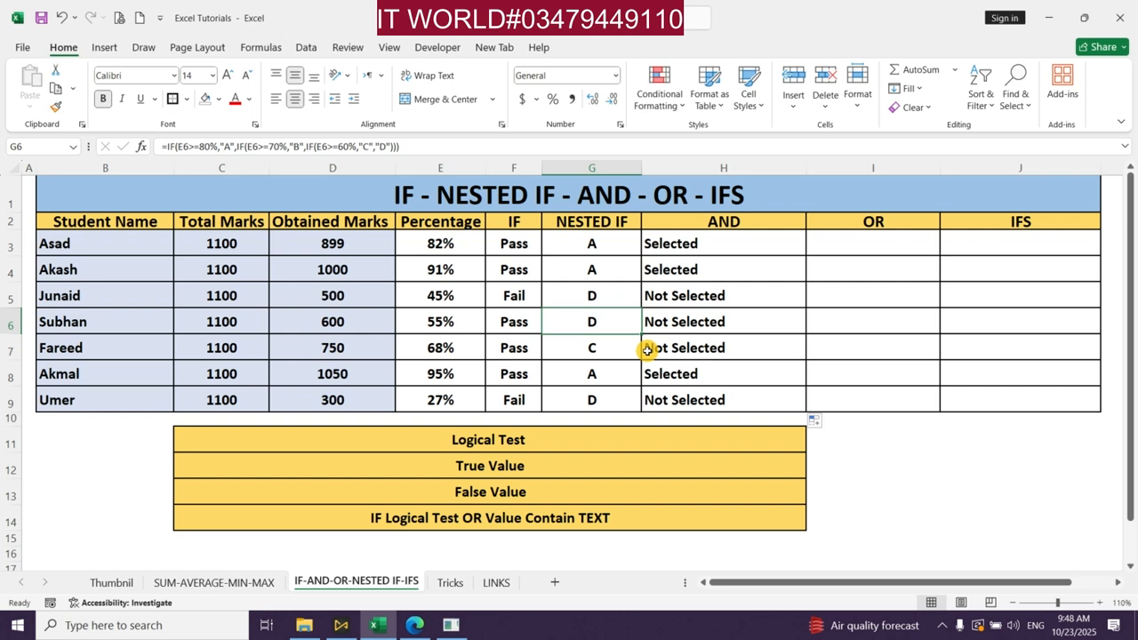
Start the OR formula in I3 with the first condition on the IF result: =IF(OR(F3="Pass",
left_click(847, 239)
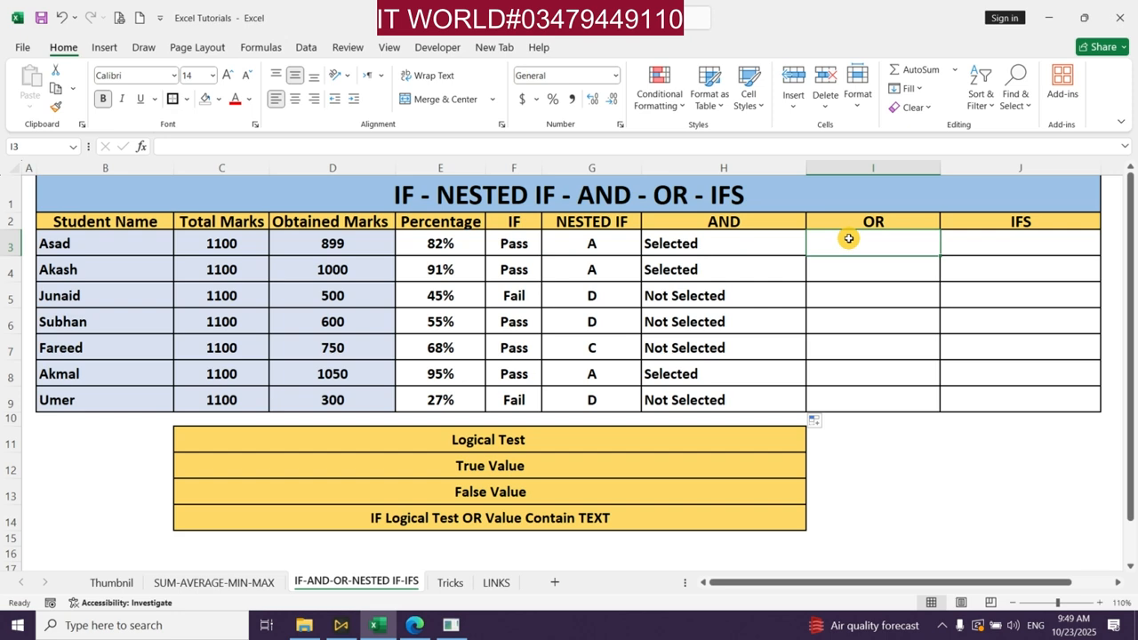
type("=")
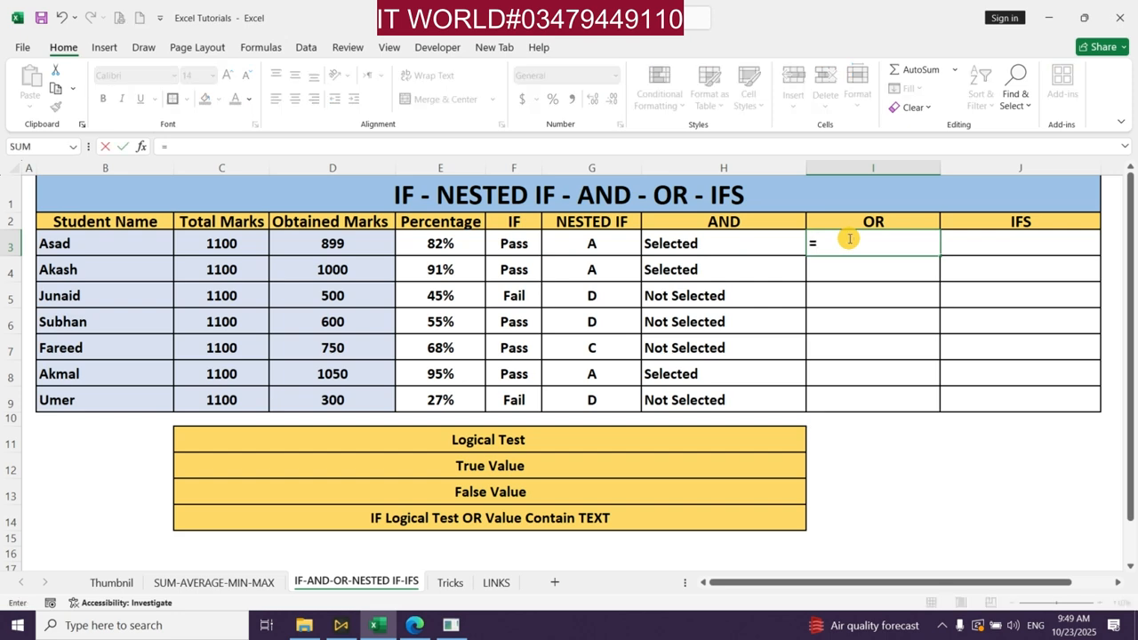
type("if(o")
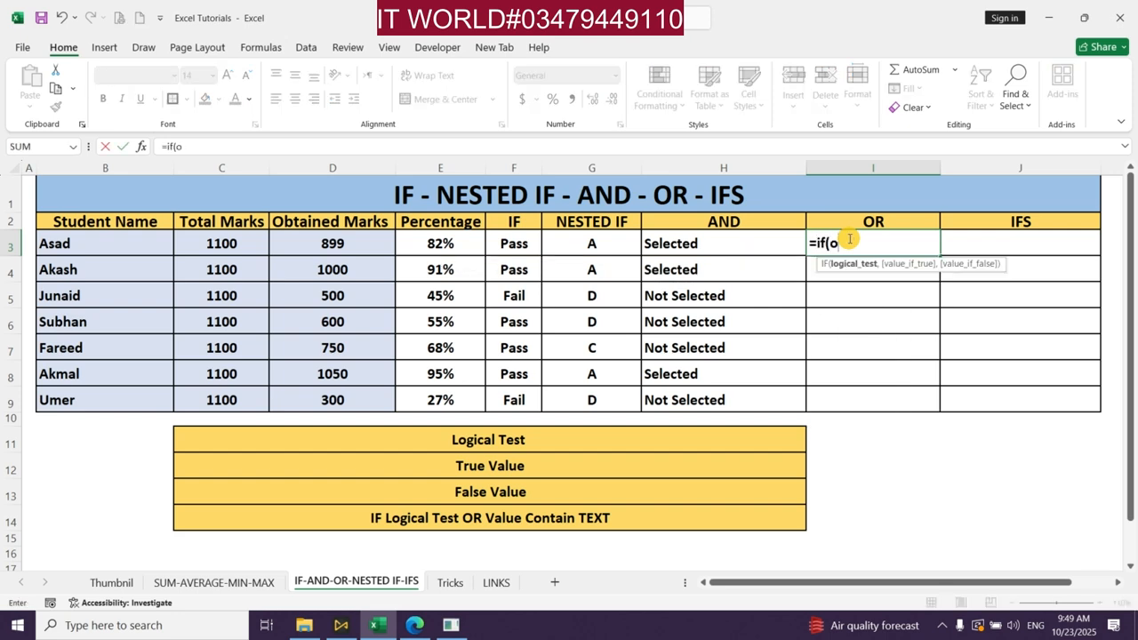
type("r(")
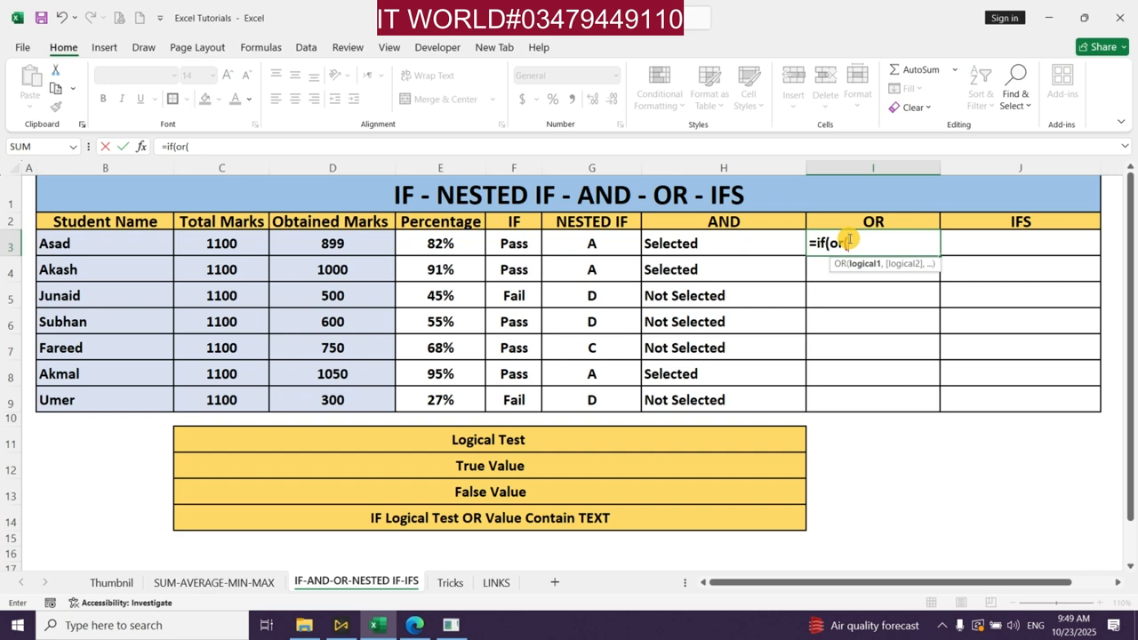
left_click(519, 242)
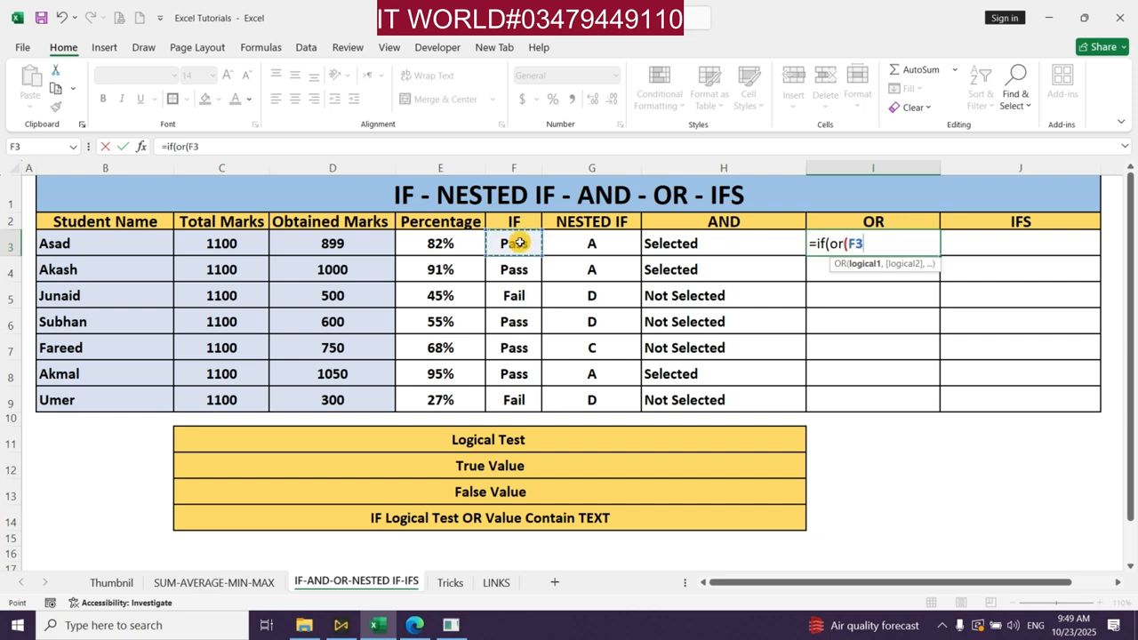
type("=\"Pass\",")
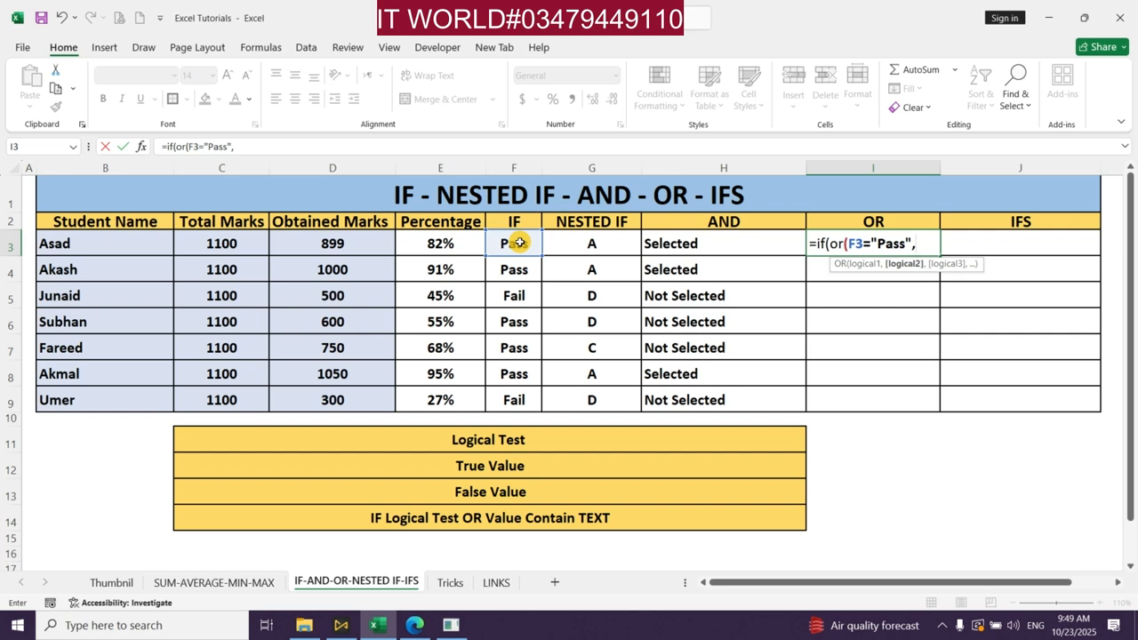
Add the second condition G3="A" to the OR test in I3 and close the test
left_click(592, 248)
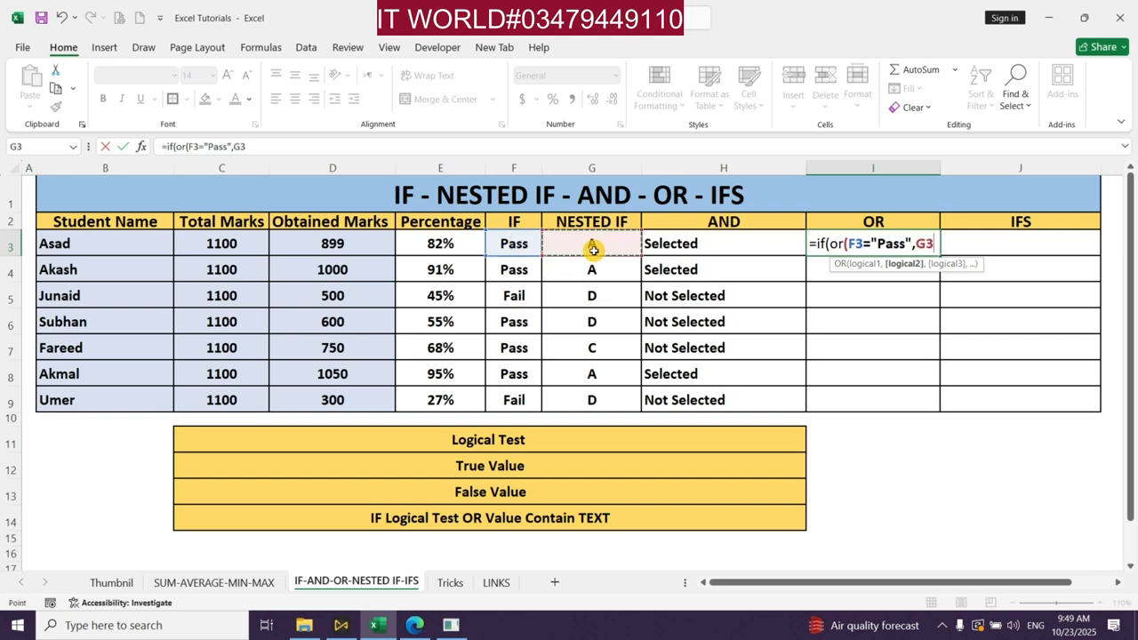
type("+")
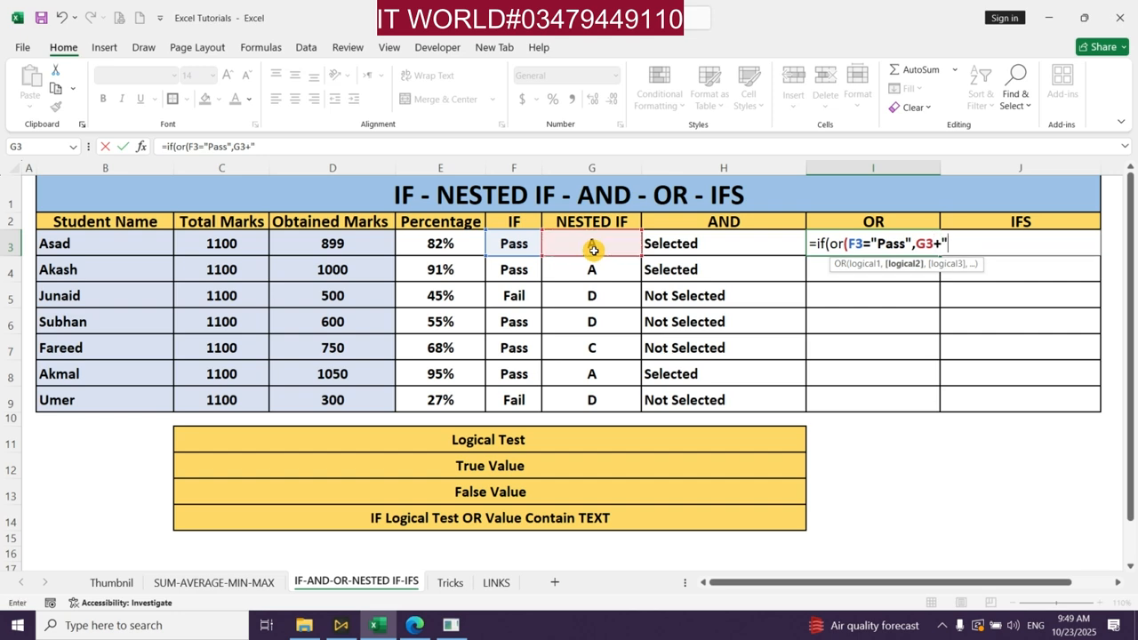
type("\"A")
key("BackSpace")
key("BackSpace")
key("BackSpace")
type("=\"a")
key("BackSpace")
key("BackSpace")
type("A\")")
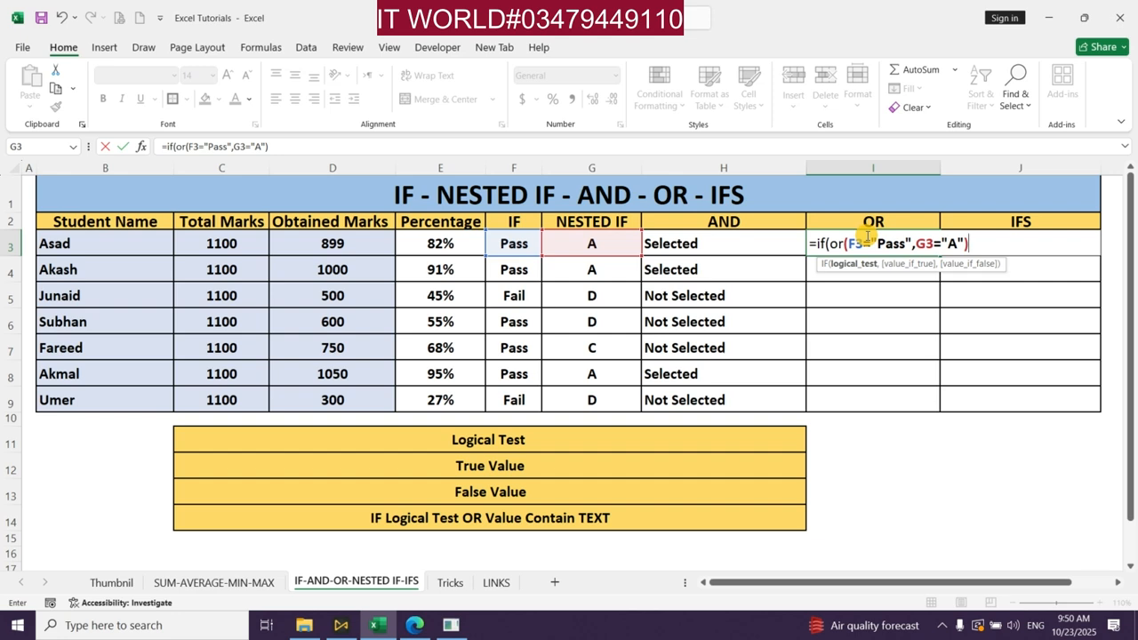
Finish the I3 formula with "Approved" as true value and "Not Approved" as false value, accepting the suggested correction
type(",")
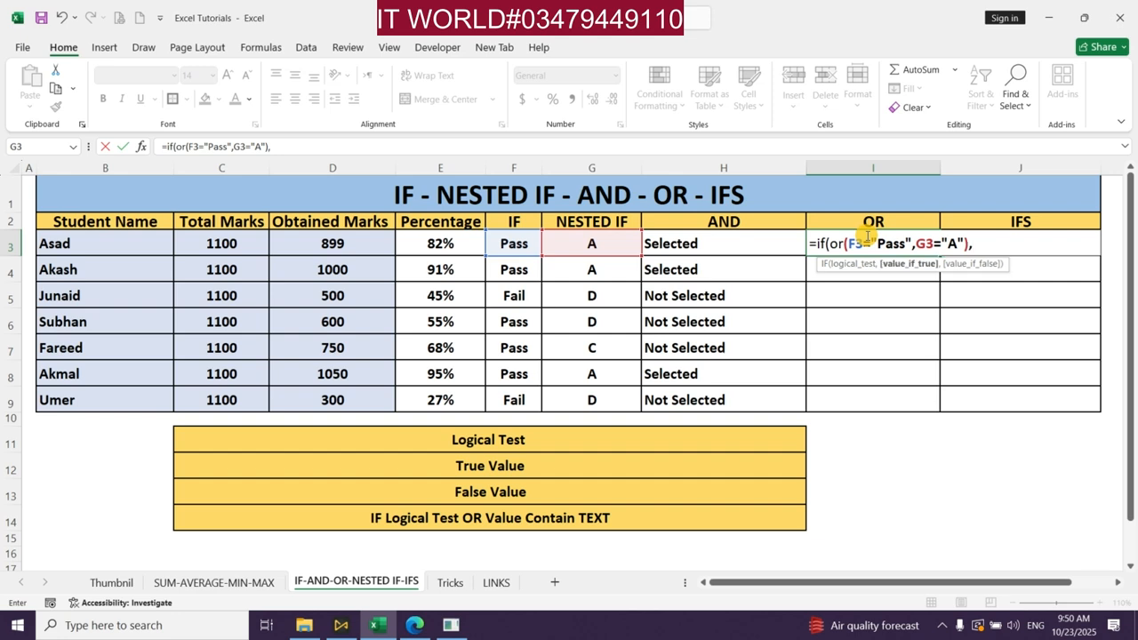
type("\"Approved")
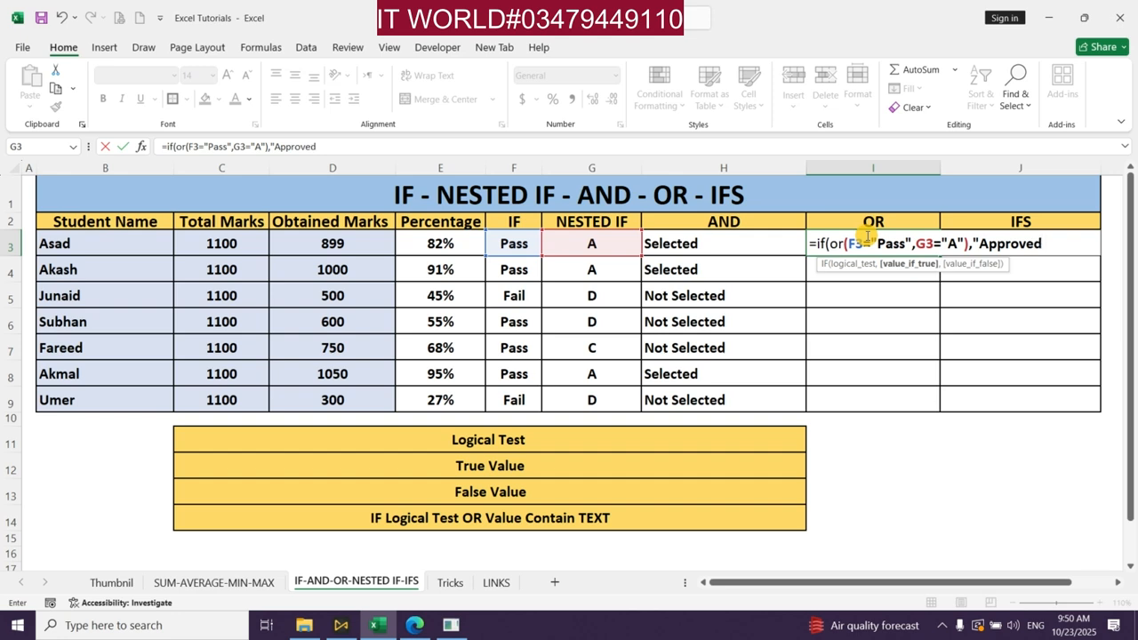
type("\",")
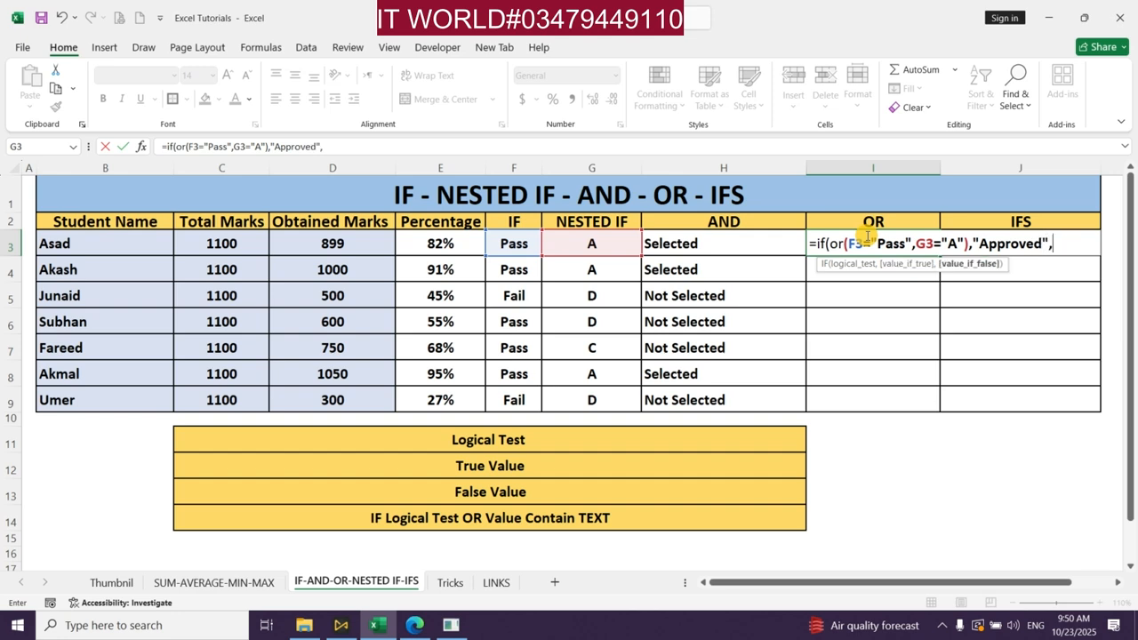
type("\"Not Approve")
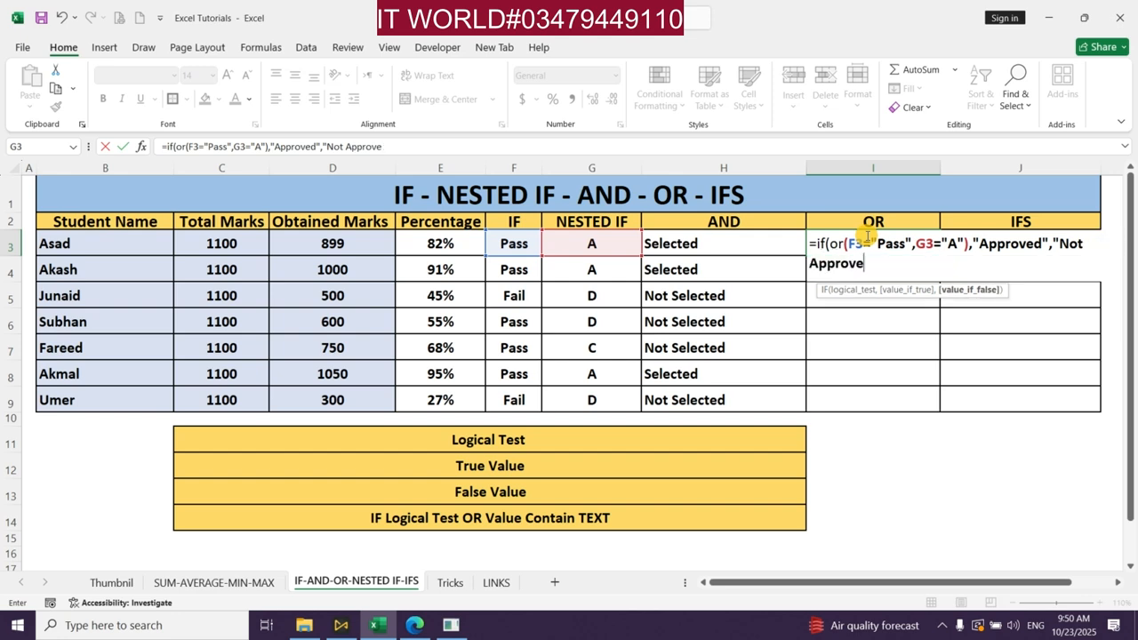
type("d\"")
key("Return")
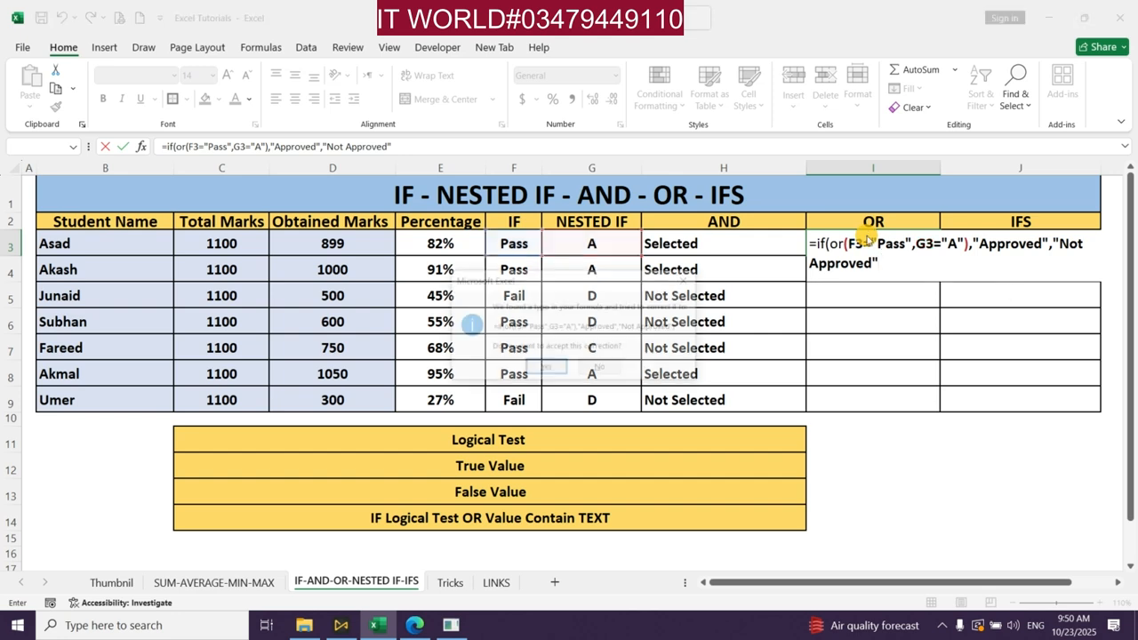
key("Return")
Fill the OR formula from I3 down to I9 and check rows 4 to 6 against their IF and NESTED IF results
left_click(866, 238)
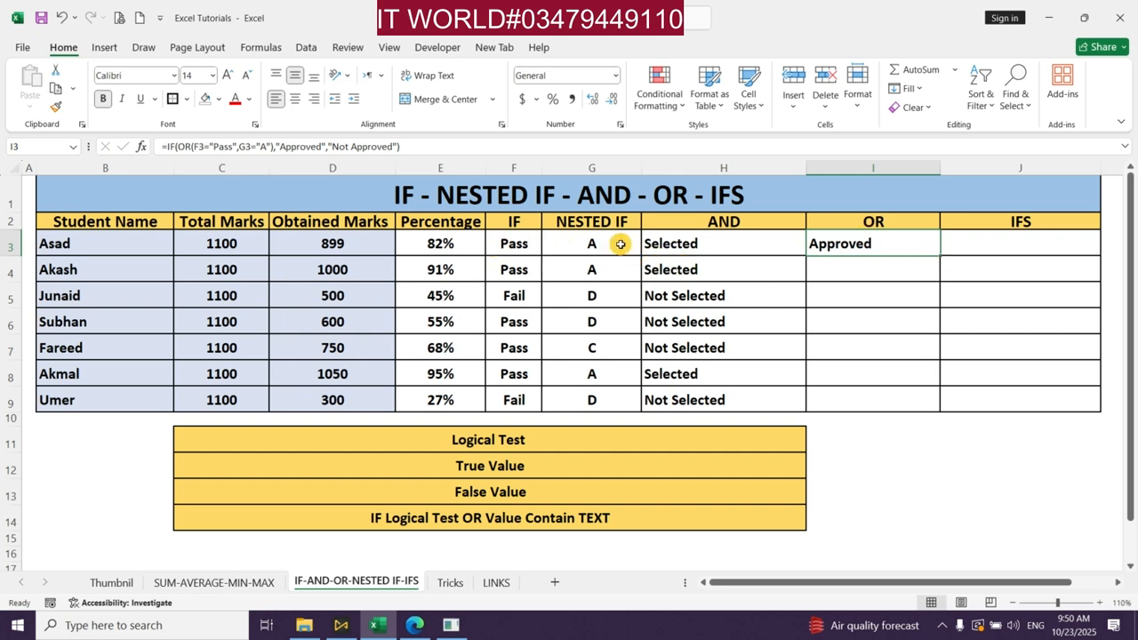
double_click(940, 257)
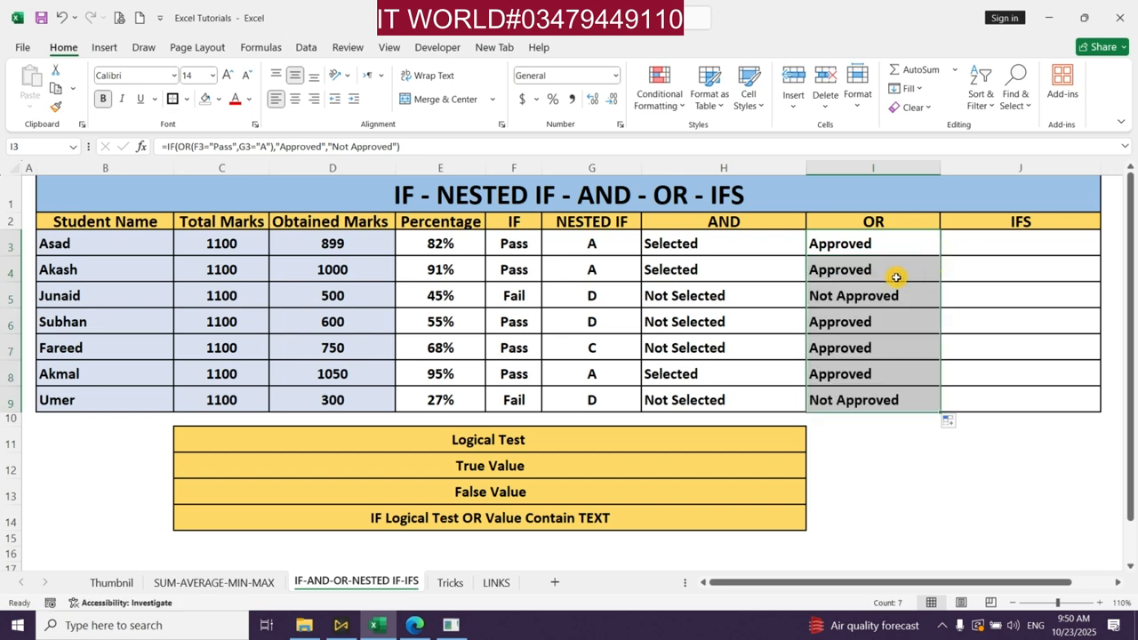
left_click(863, 269)
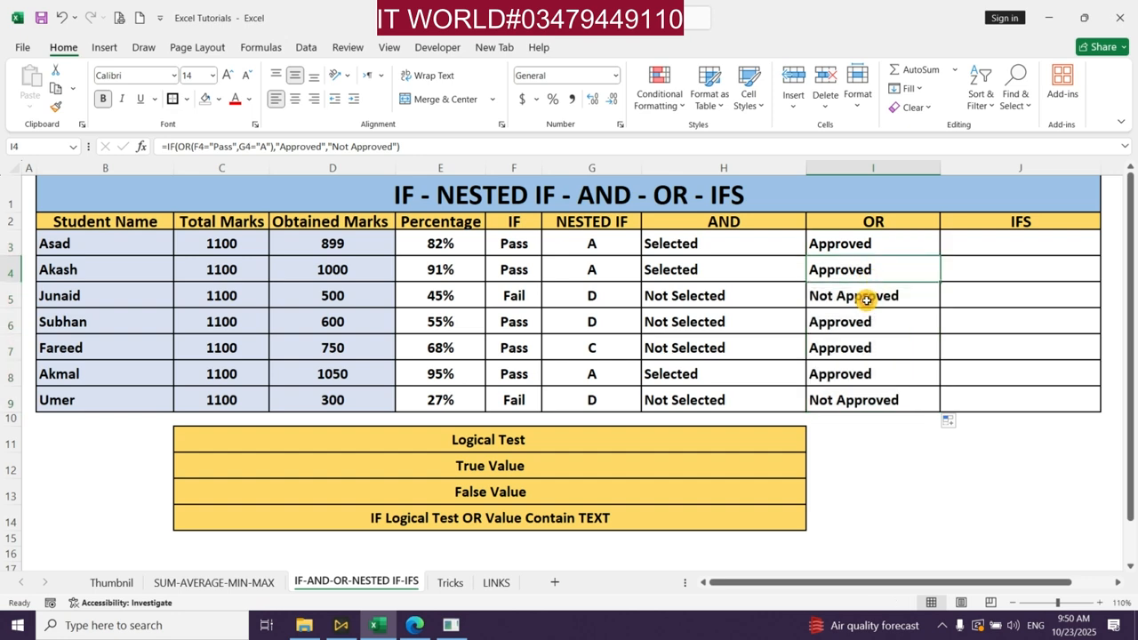
left_click(867, 299)
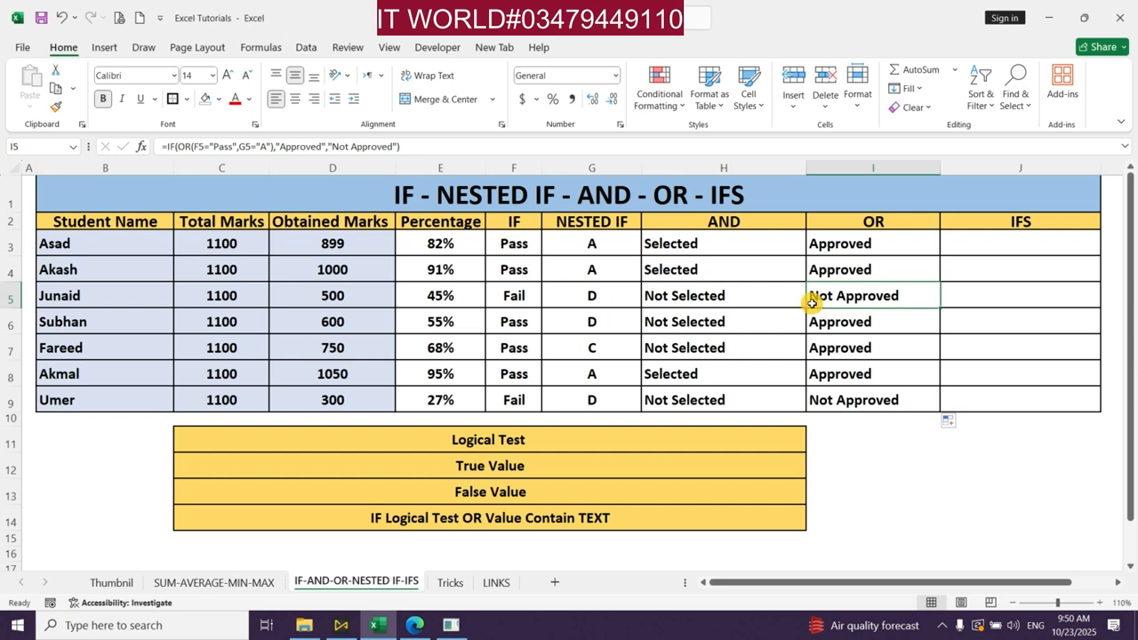
left_click(522, 324)
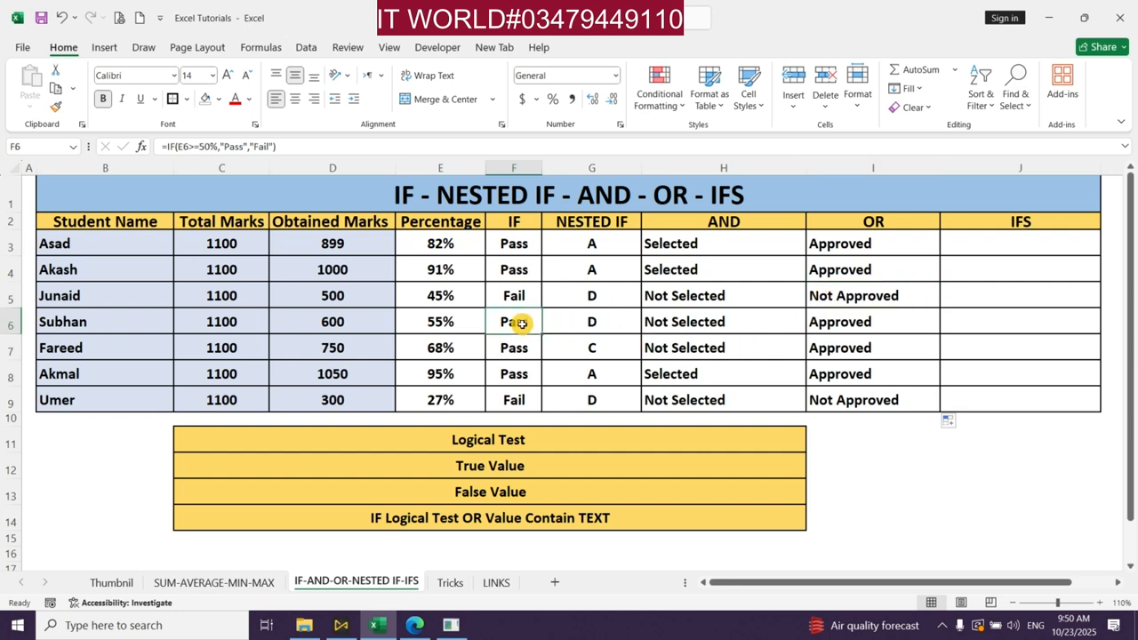
left_click(580, 321)
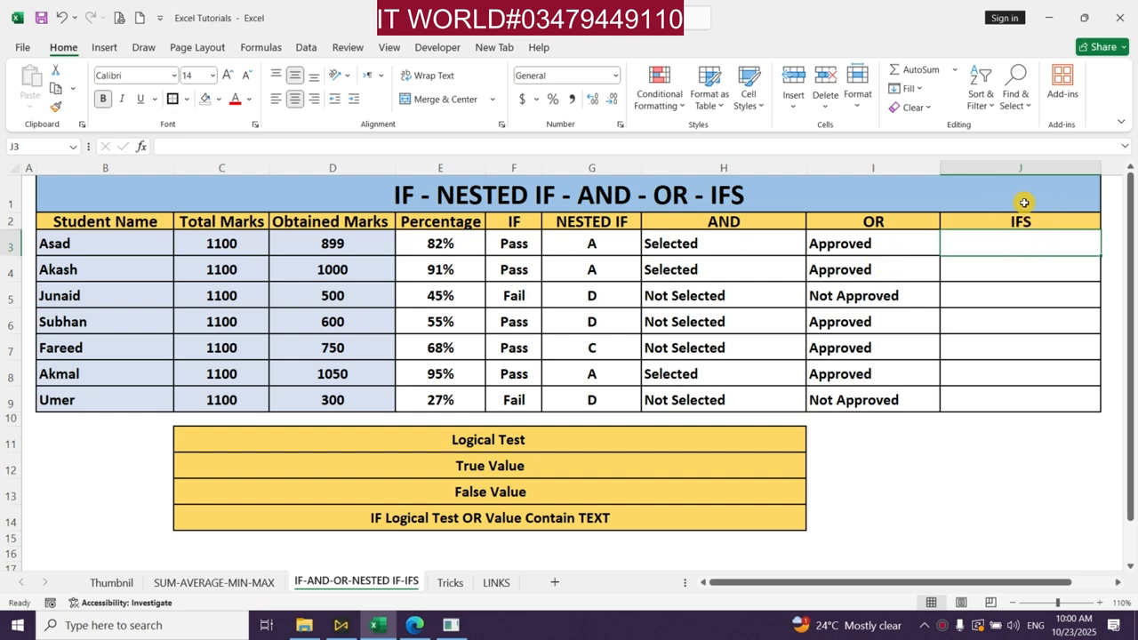
Review the NESTED IF formula in G3 and start the IFS formula in J3 with its first condition and result: =ifs(E3=>80%,"A",
left_click(599, 247)
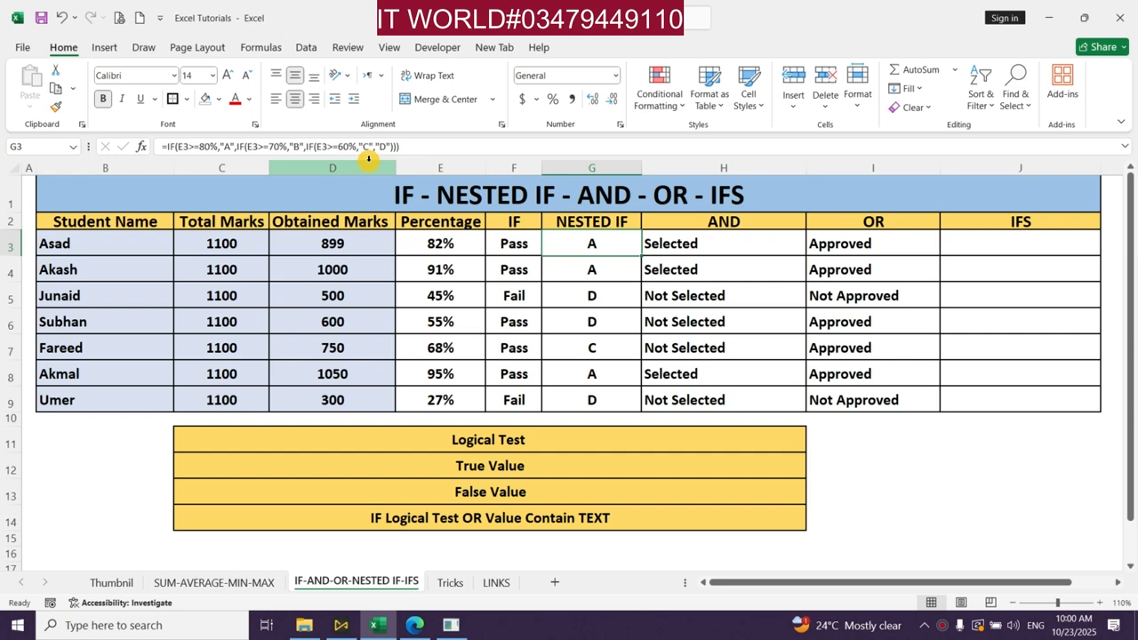
left_click(990, 247)
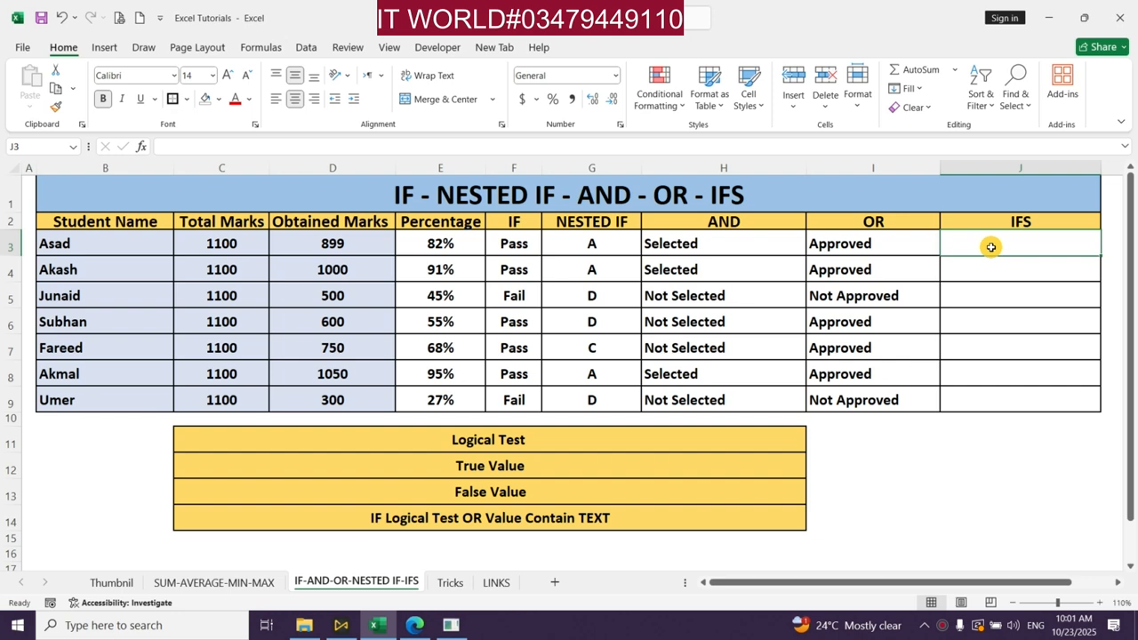
type("=ifs")
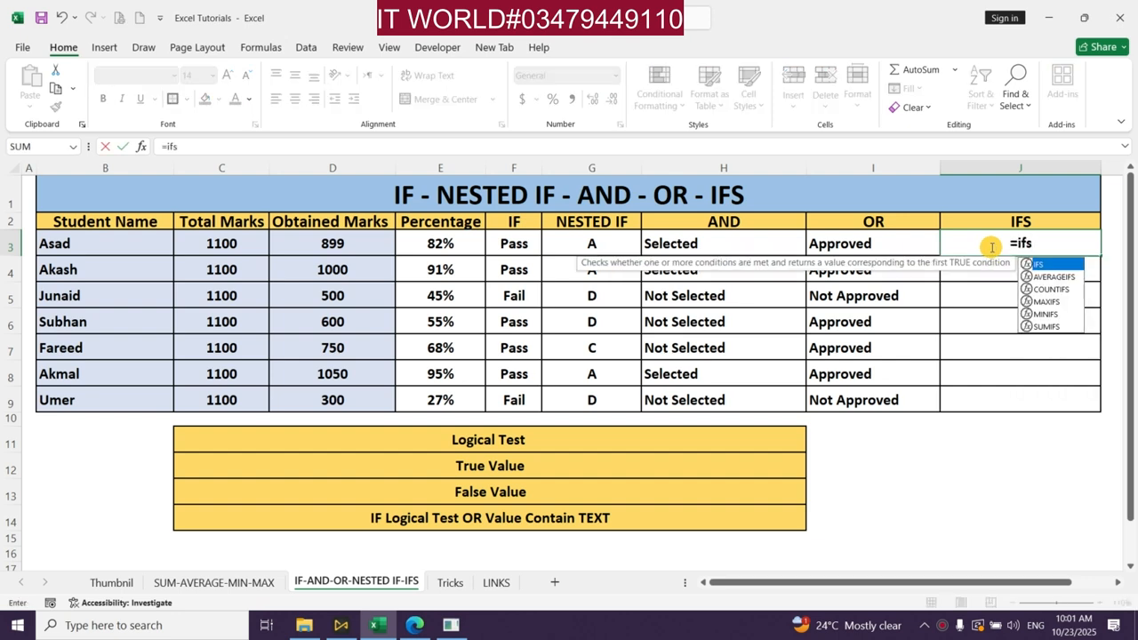
type("(")
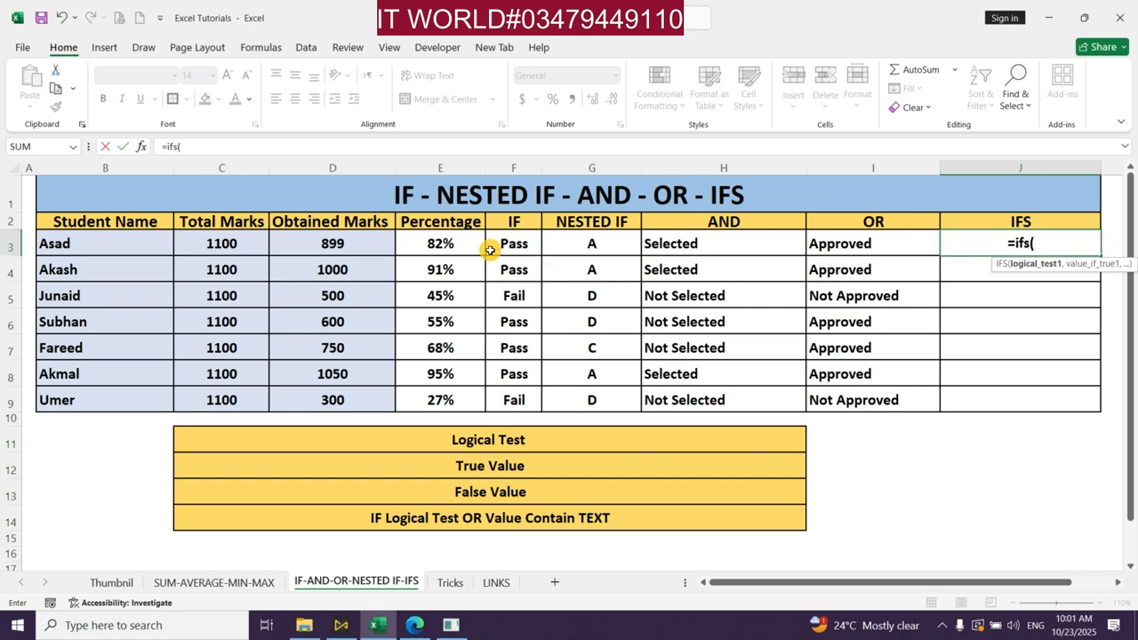
left_click(450, 247)
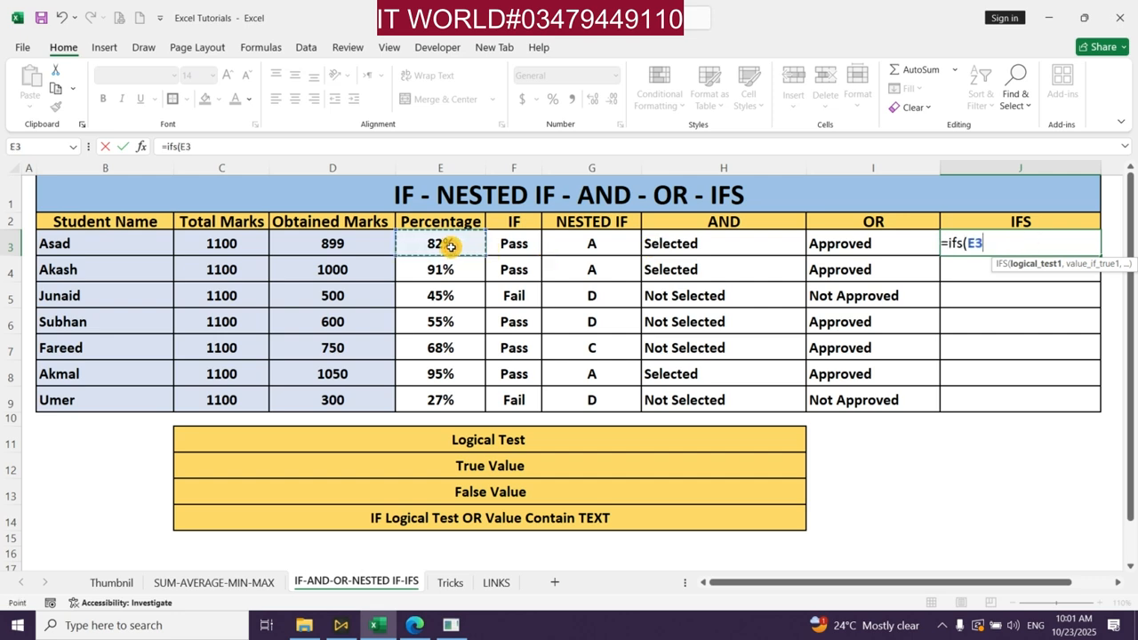
type("=")
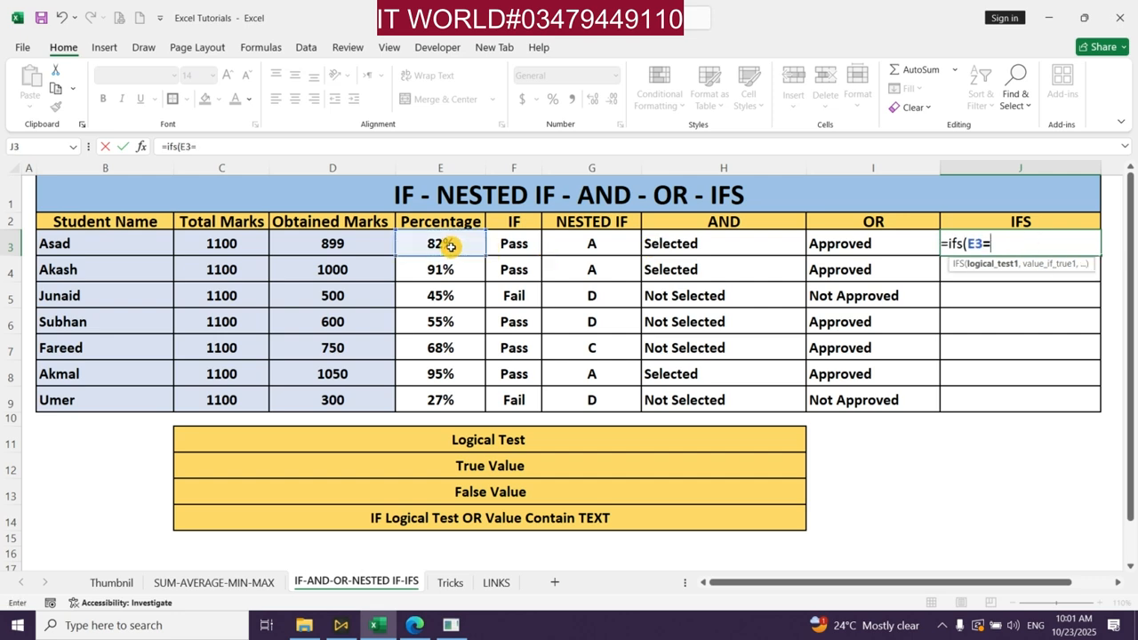
type(">80%,")
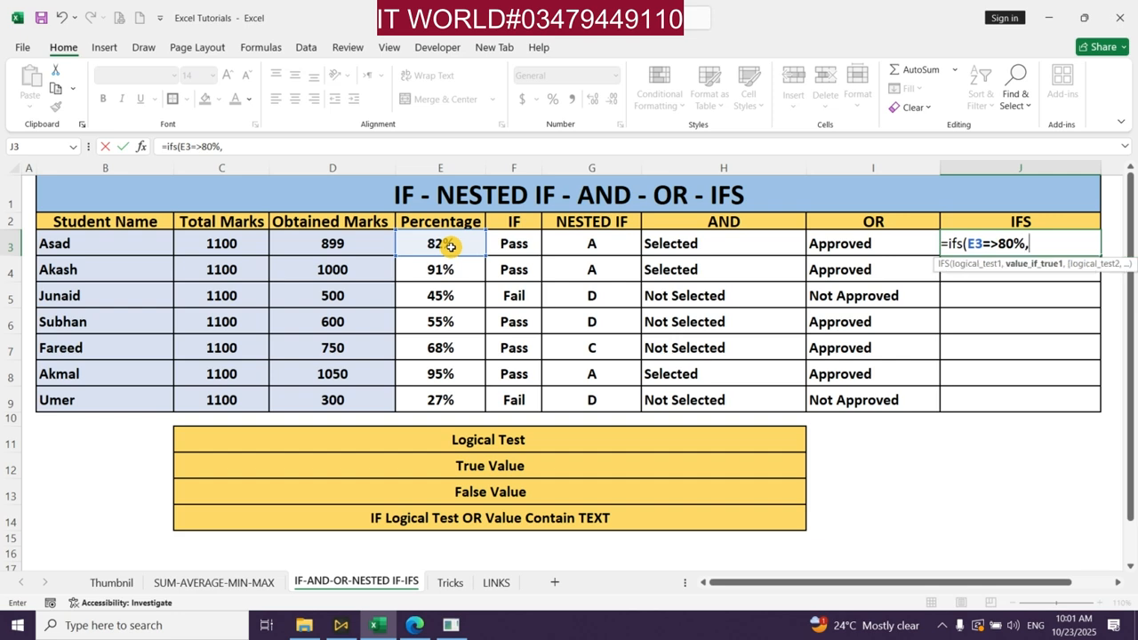
type("\"A\",")
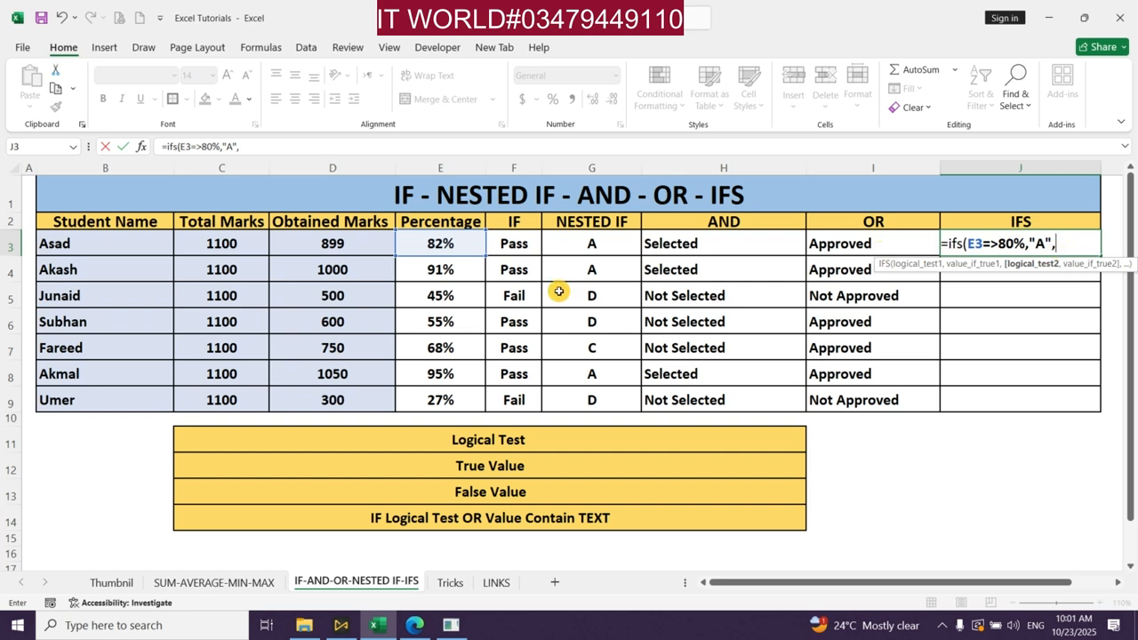
Add the second condition and result to the IFS formula in J3: E3=>70%,"B",
left_click(419, 245)
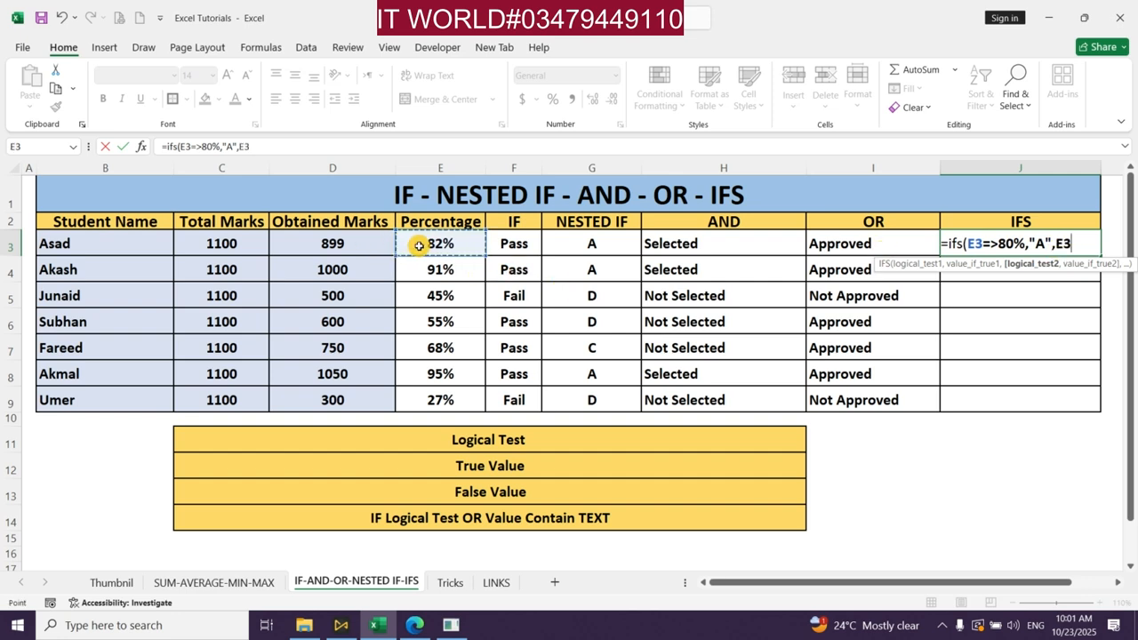
type("=>70%")
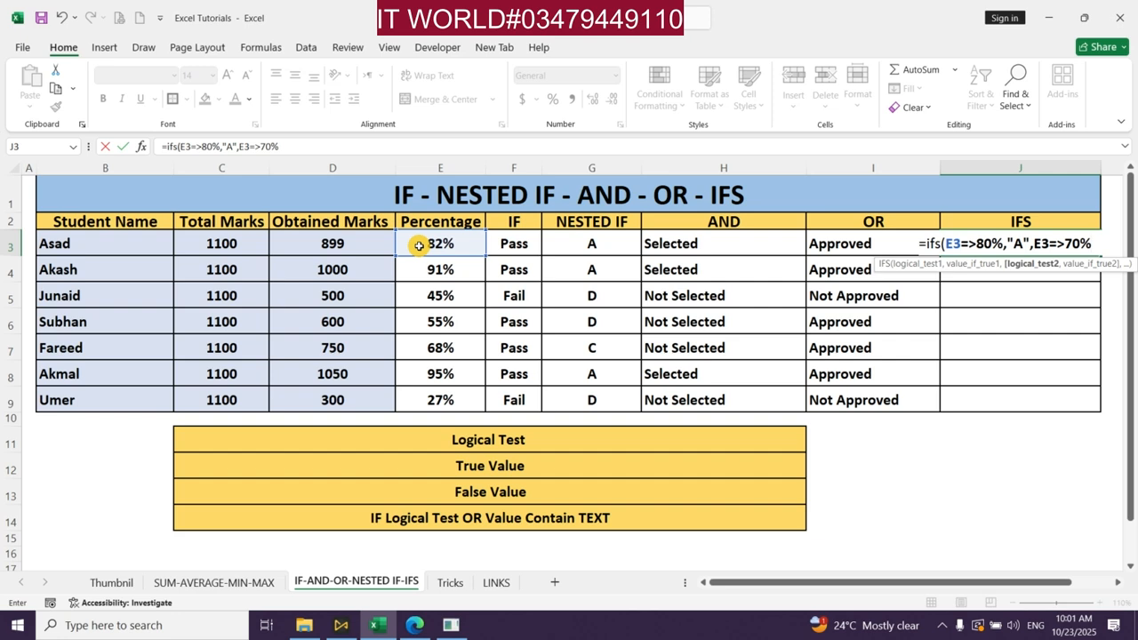
type(",\"")
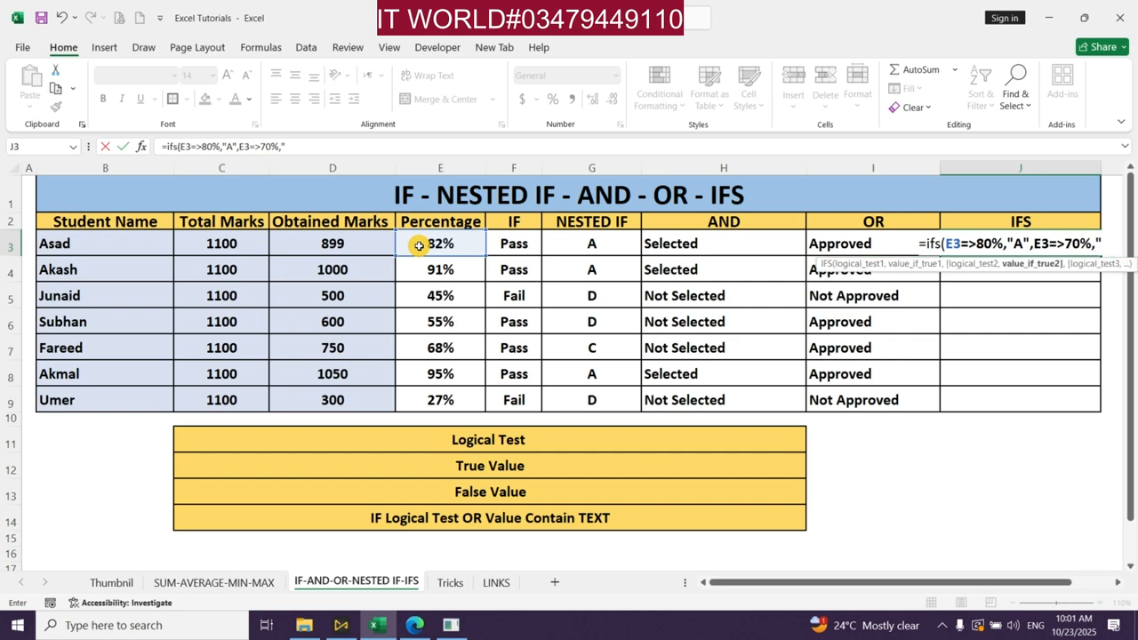
type("b")
key("BackSpace")
type("B")
type(",")
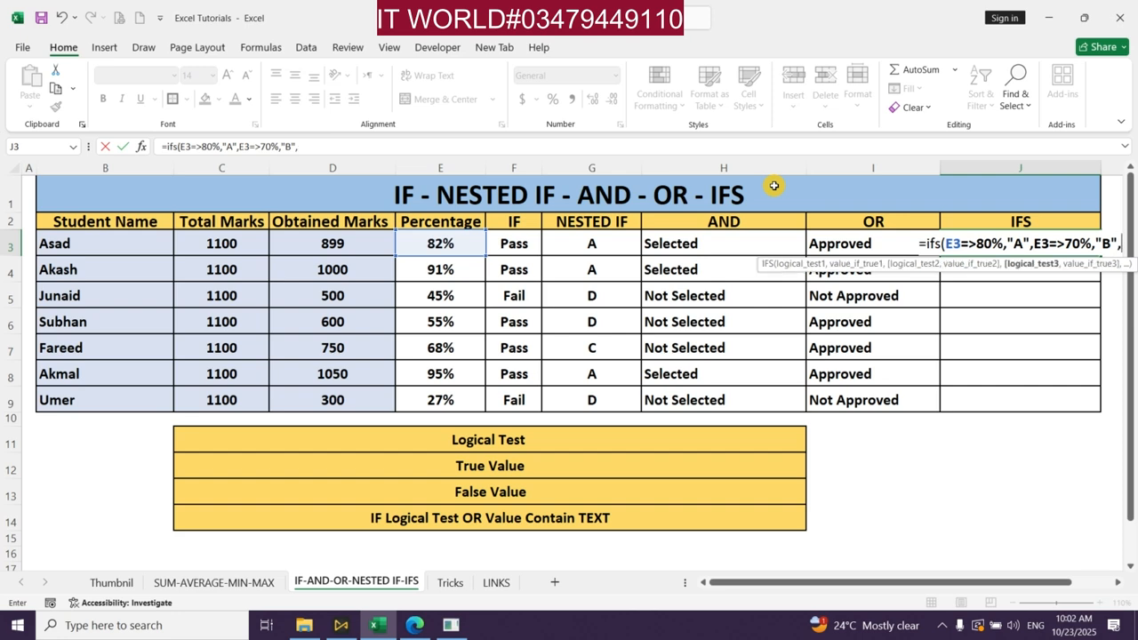
Add the third condition E3=>60% with the result "C" to the IFS formula in J3
left_click(455, 243)
type("=>")
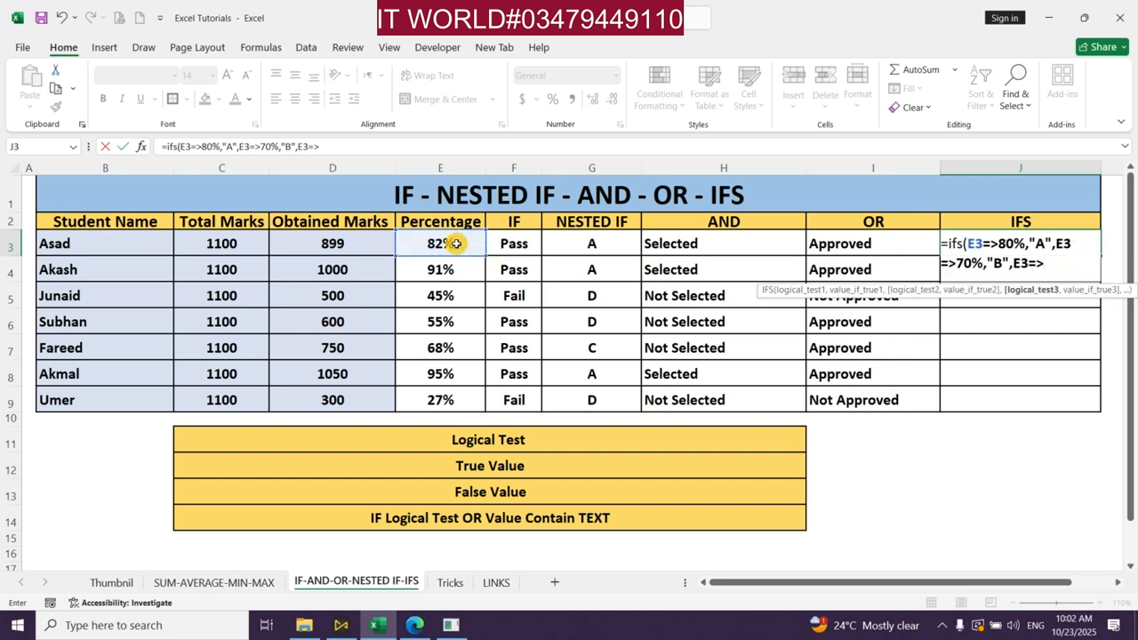
type("60%,\"")
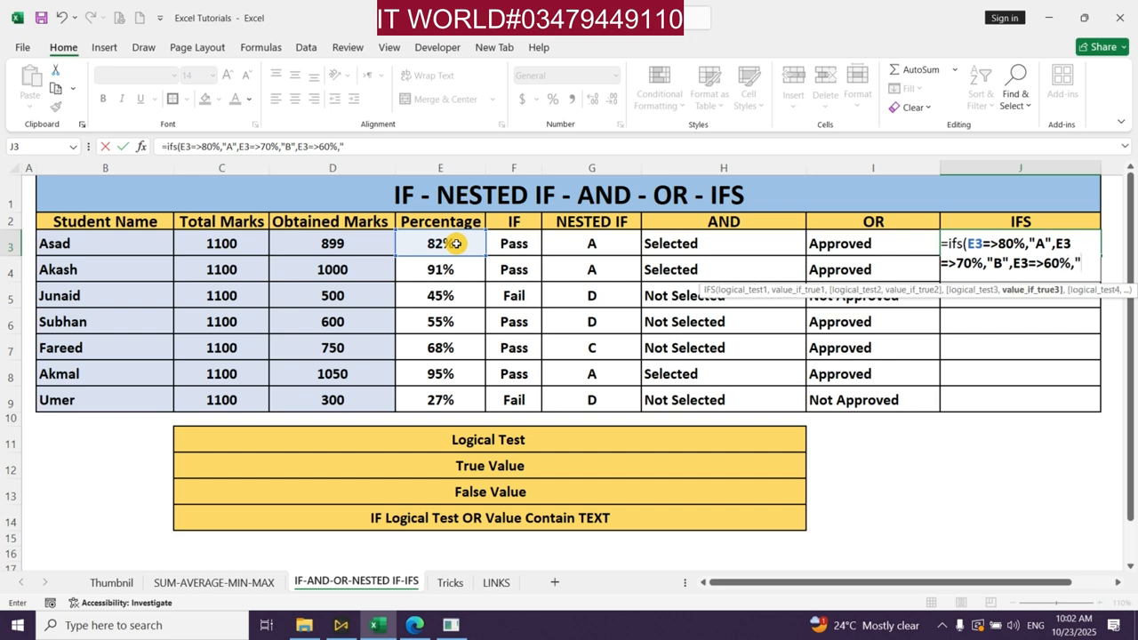
type("C\"")
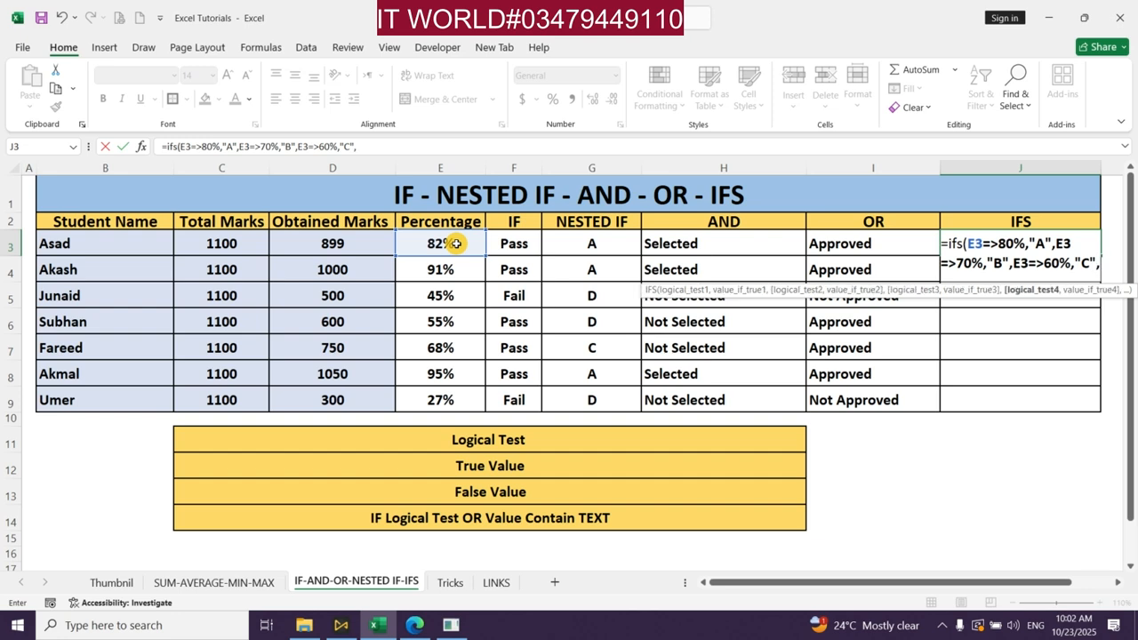
Finish the IFS formula in J3 with TRUE as the fallback condition and "D" as its result, accepting the suggested correction
type(",TRUE")
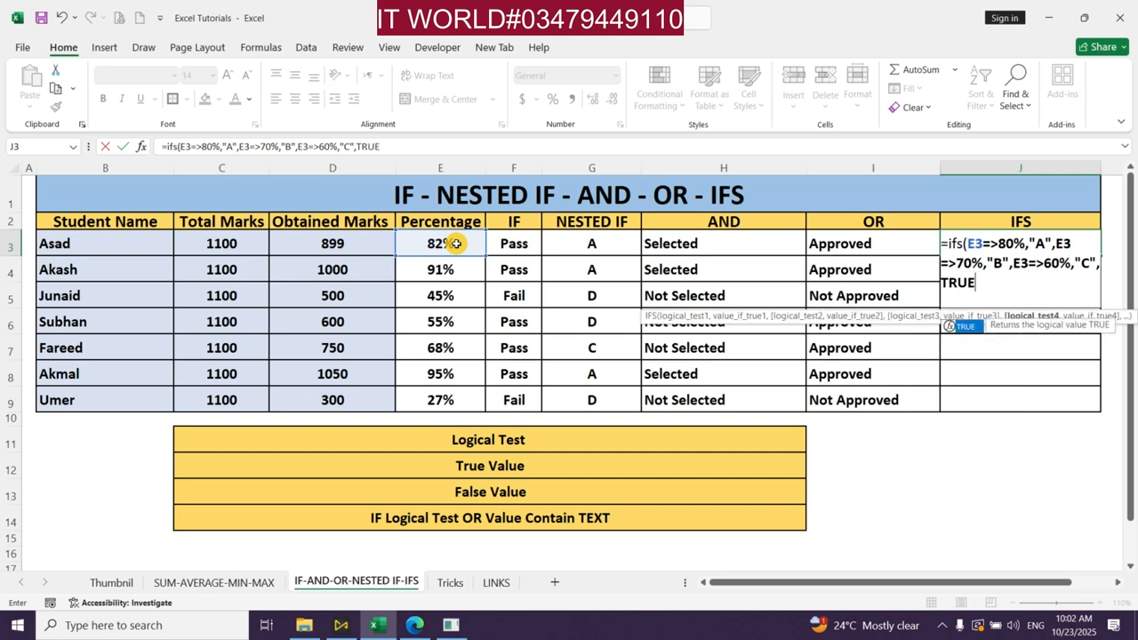
type(",")
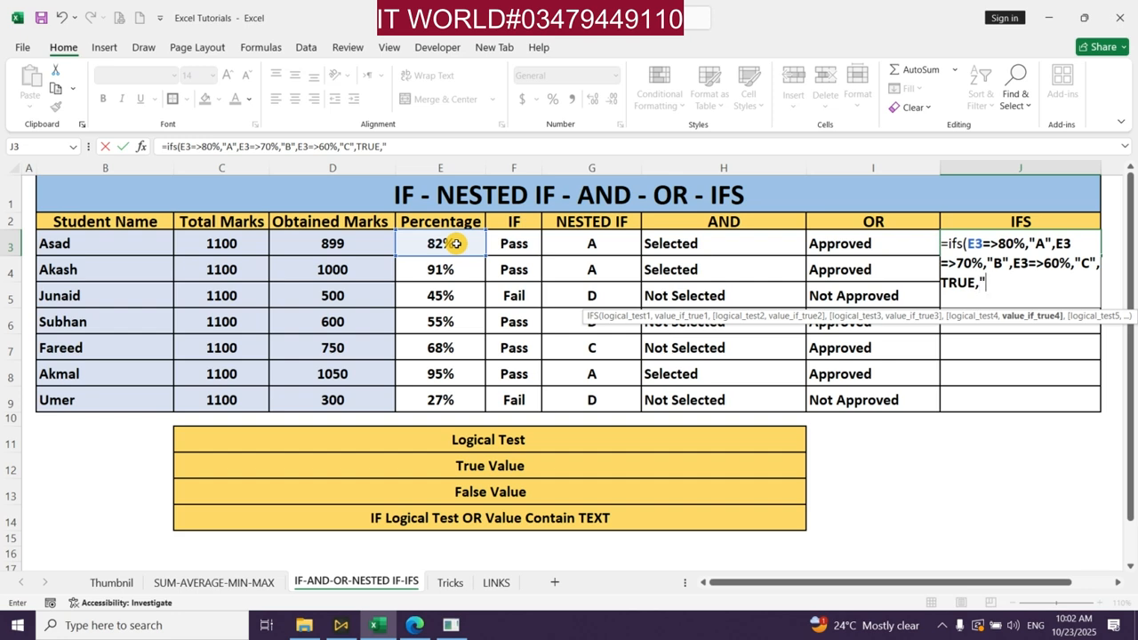
type("\"D\"")
key("Return")
key("Return")
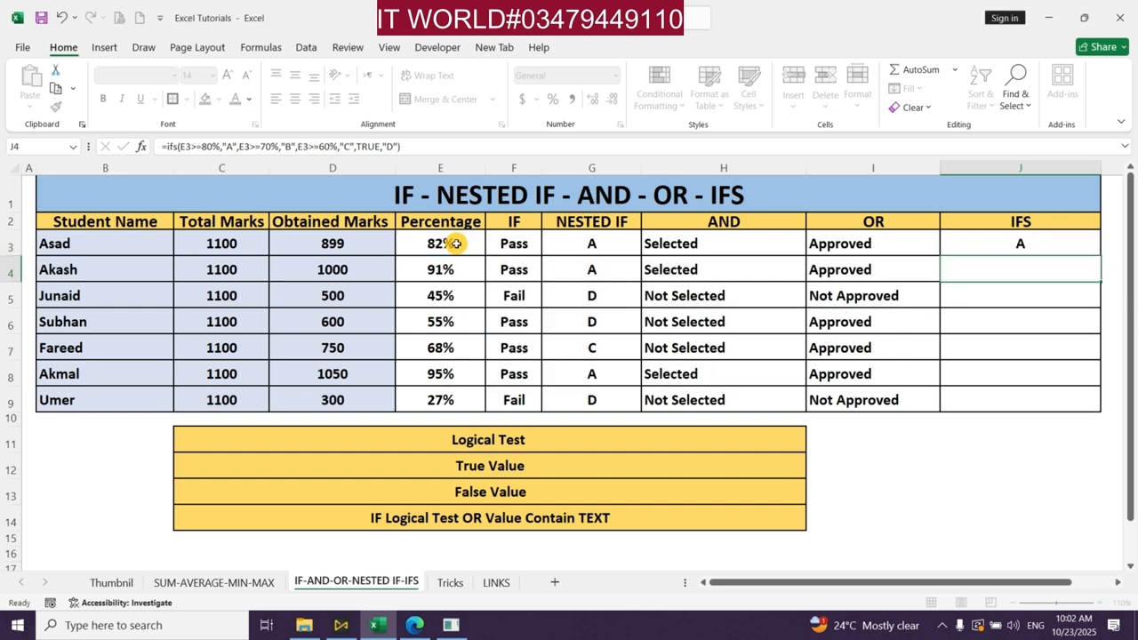
Fill the IFS formula from J3 down to J9 and check the copied formula and grades against the percentages
key("Up")
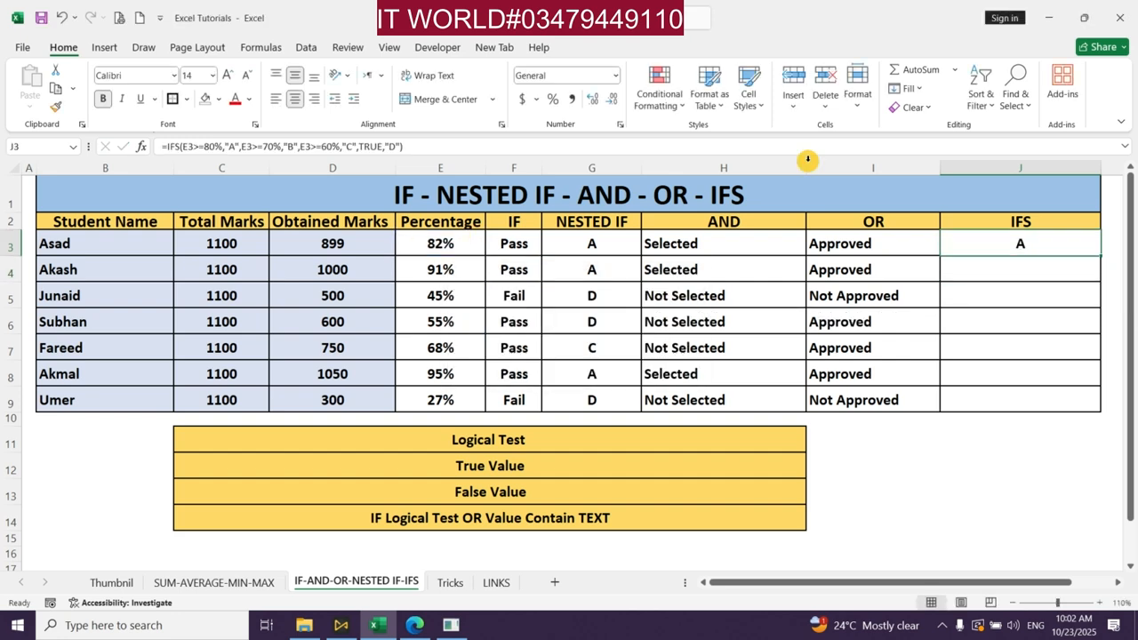
double_click(1098, 254)
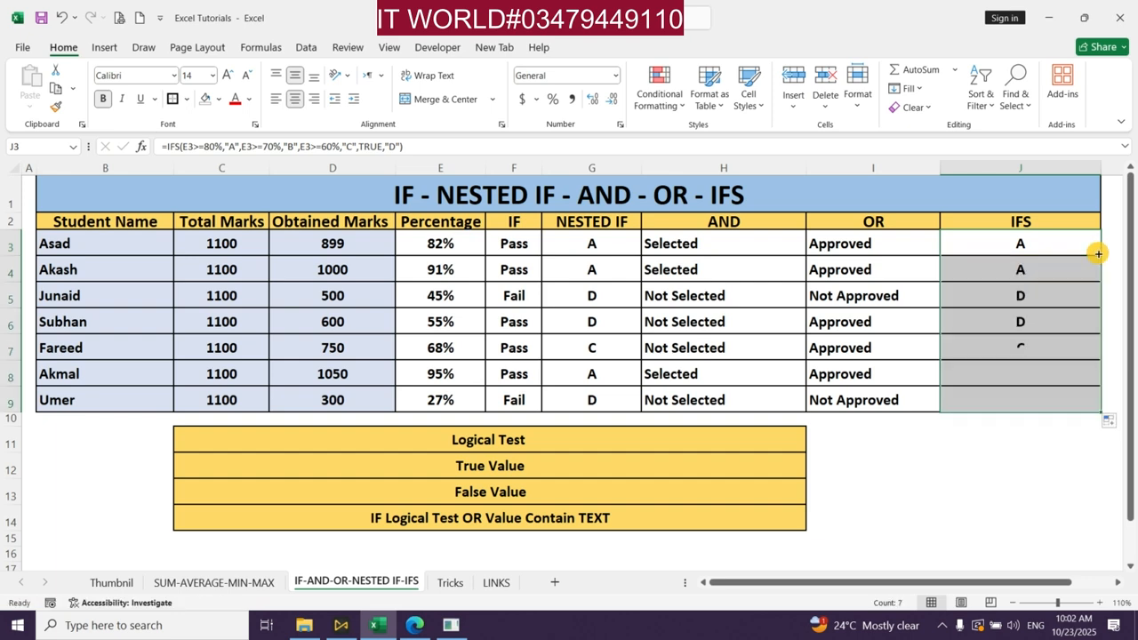
left_click(1015, 244)
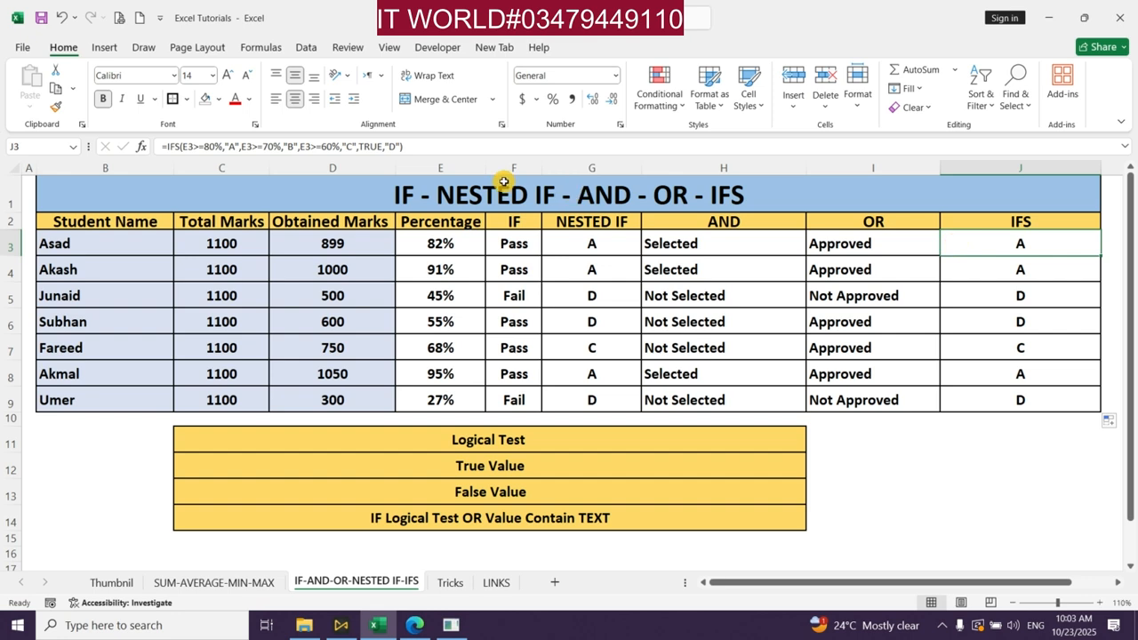
left_click(1016, 350)
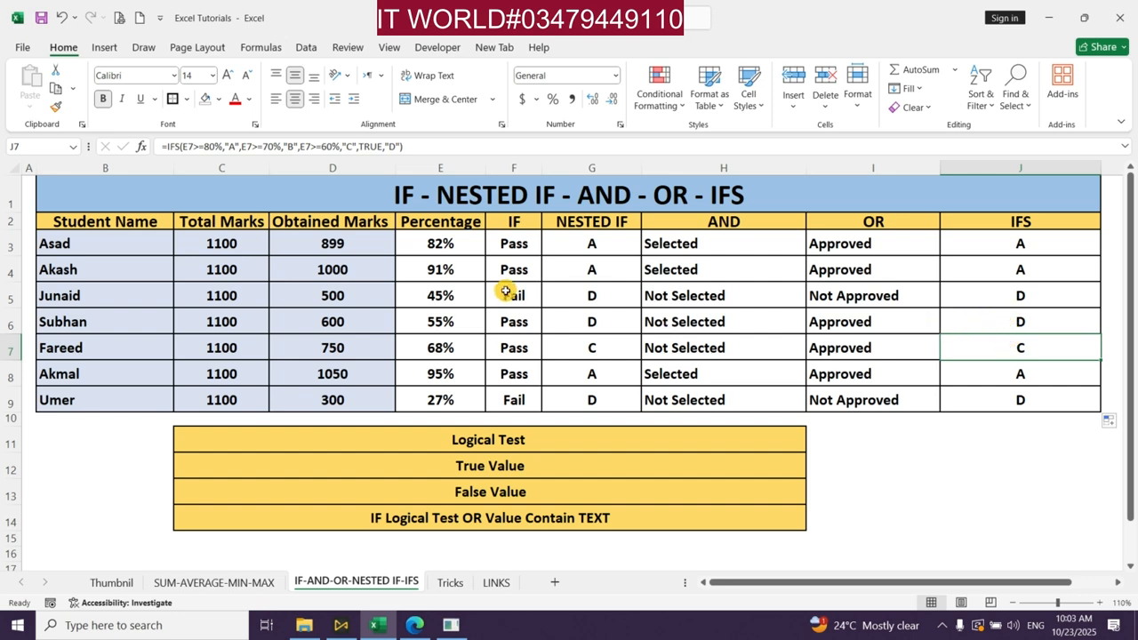
left_click(469, 316)
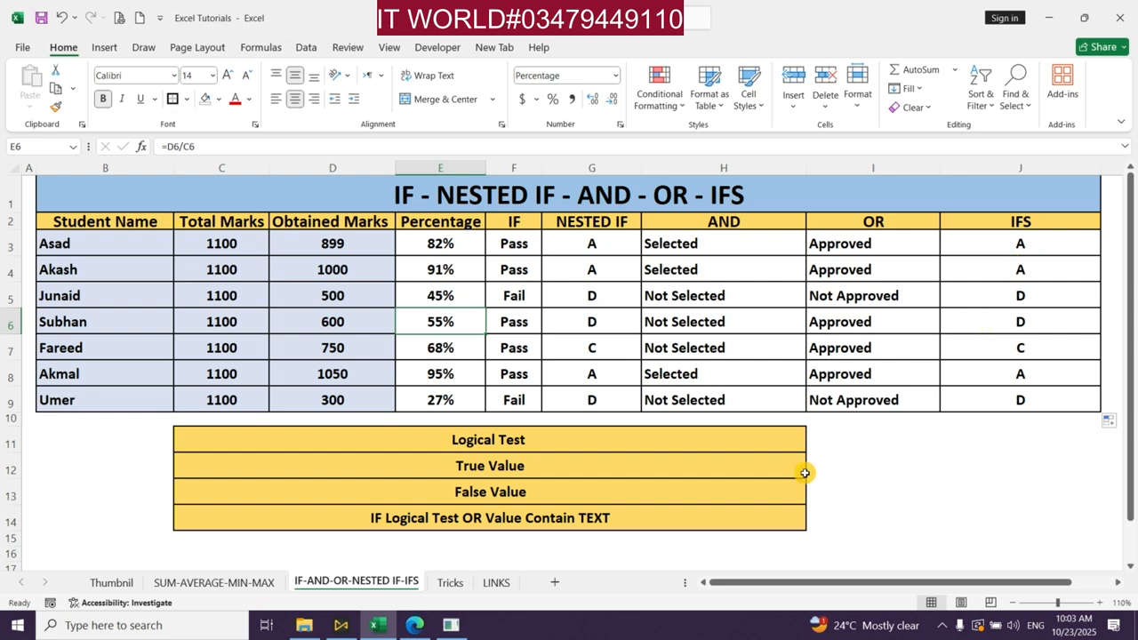
On the Tricks sheet, select the Salary values and the Bonus values in turn to read their average, count and sum
left_click(441, 581)
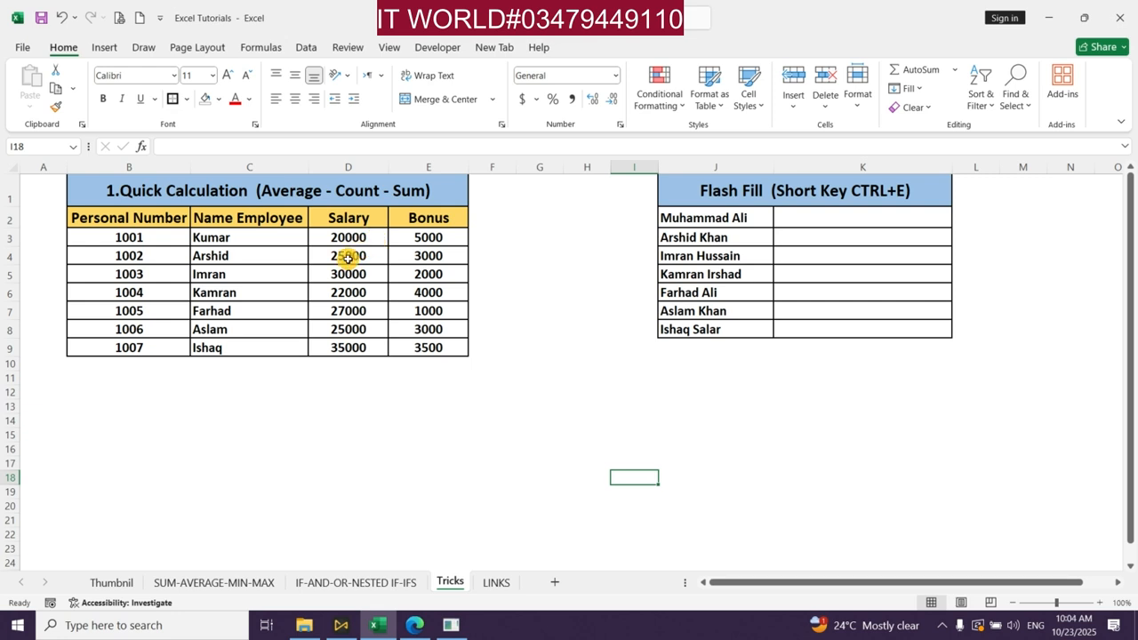
left_click_drag(373, 238, 371, 345)
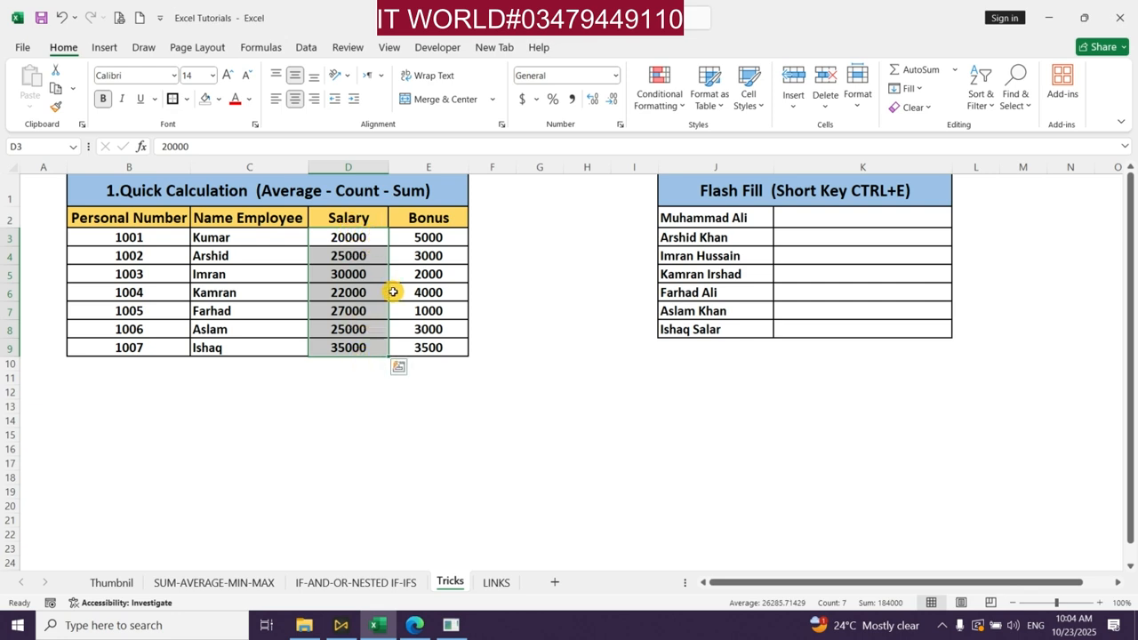
left_click_drag(427, 236, 438, 366)
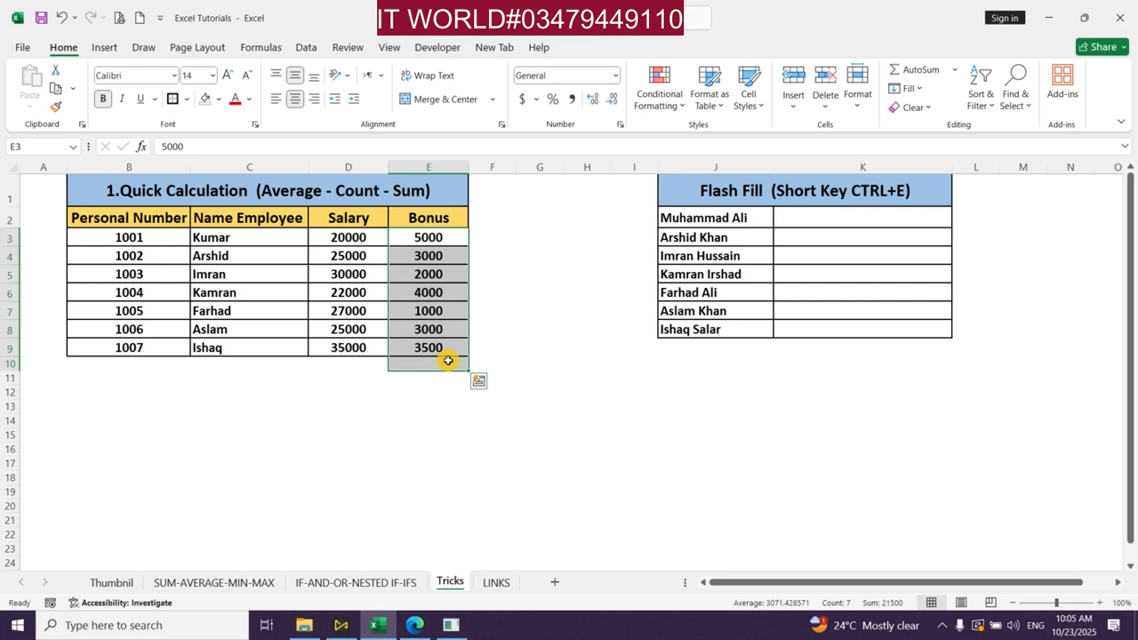
Enter the first name from J2 in K2 and Flash Fill the remaining first names down to K8
left_click(875, 220)
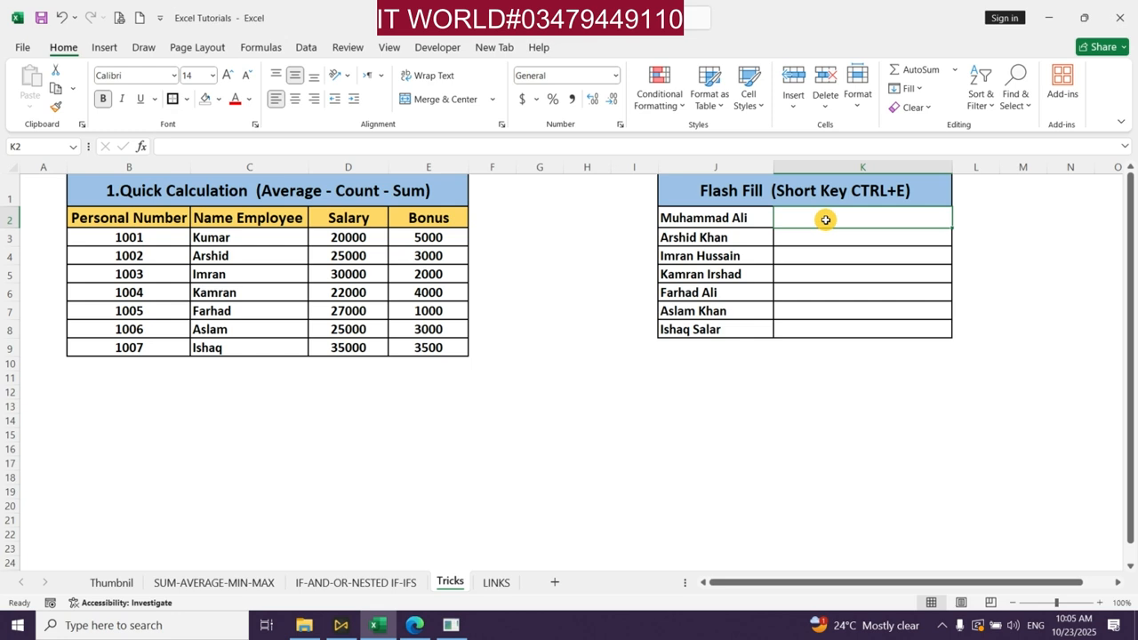
type("Muhamm")
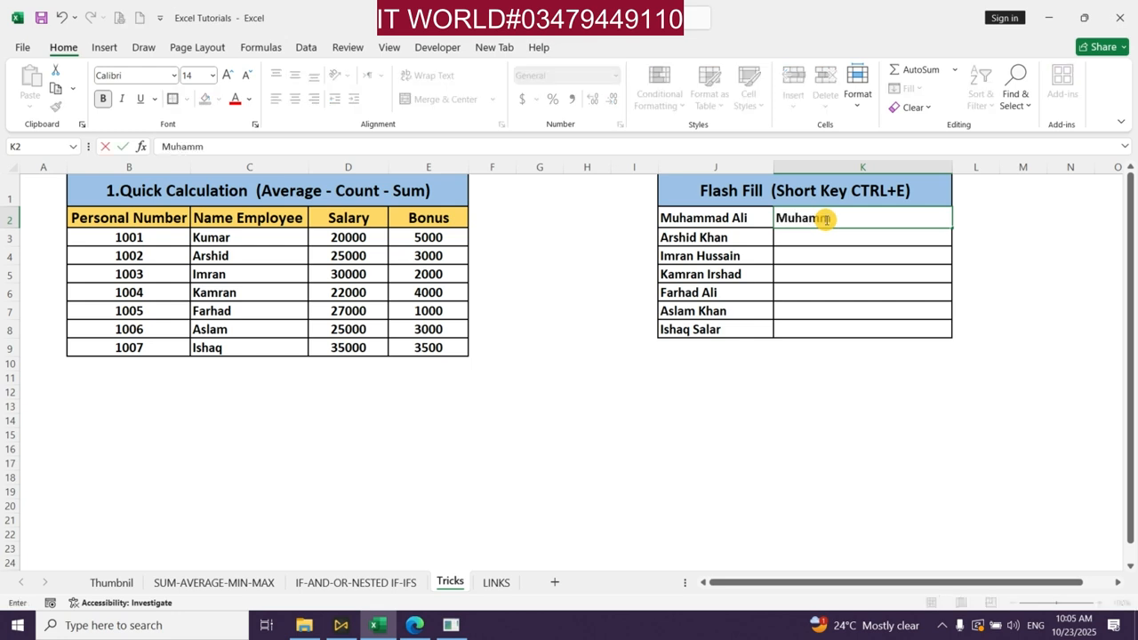
type("ad")
key("ctrl+Return")
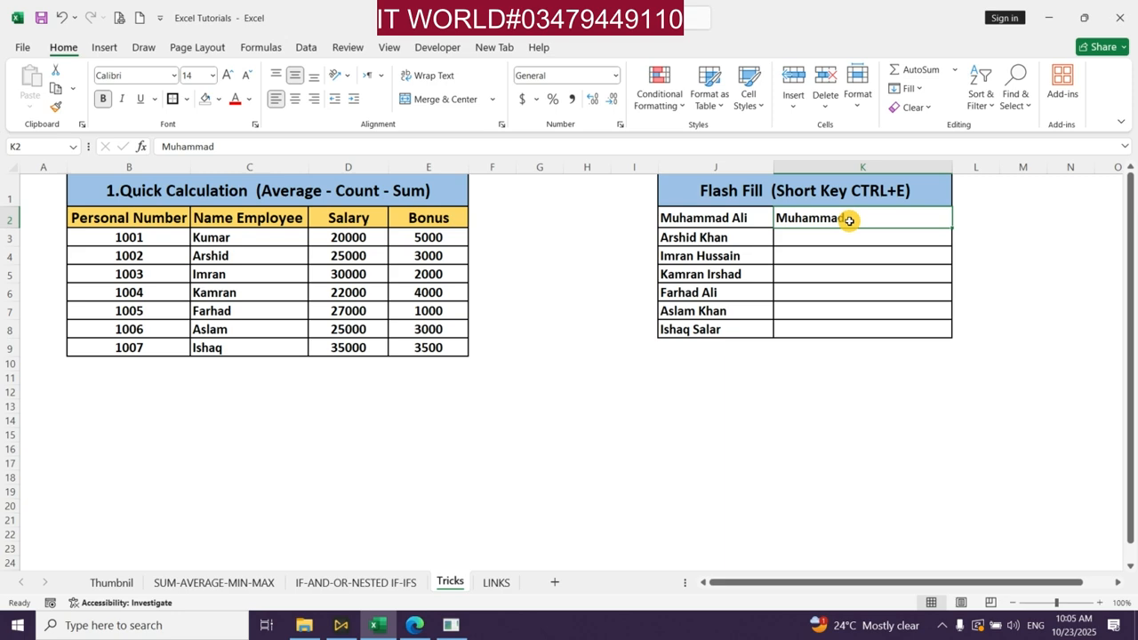
key("ctrl+e")
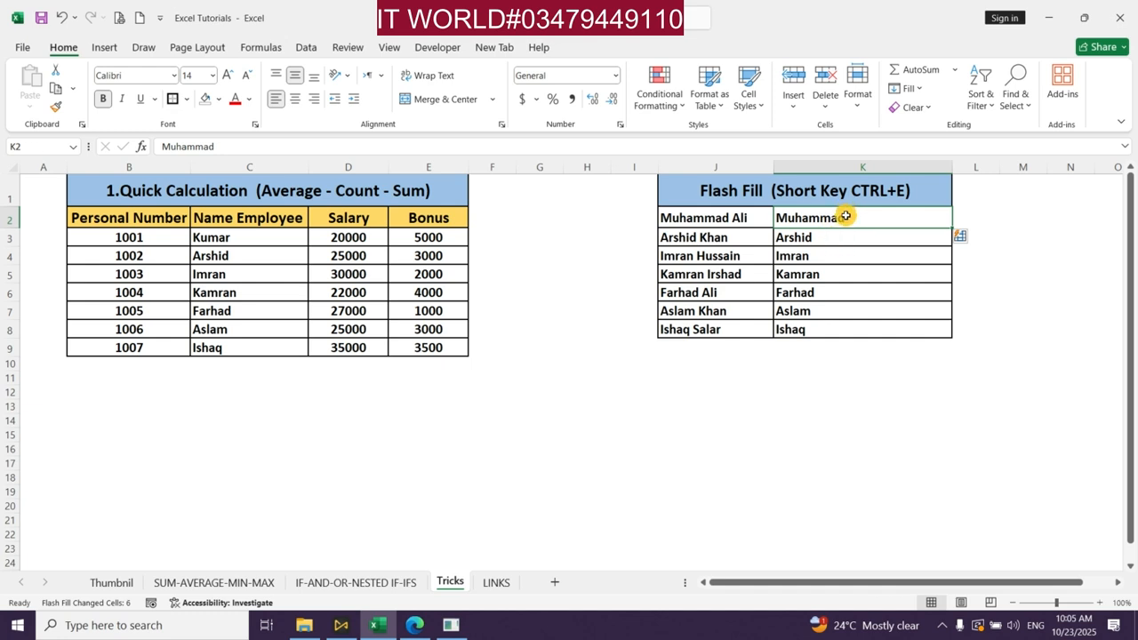
Clear the extracted first names from K2 through K8
key("shift+Down")
key("shift+Down")
key("shift+Down")
key("shift+Down")
key("shift+Down")
key("shift+Down")
key("Delete")
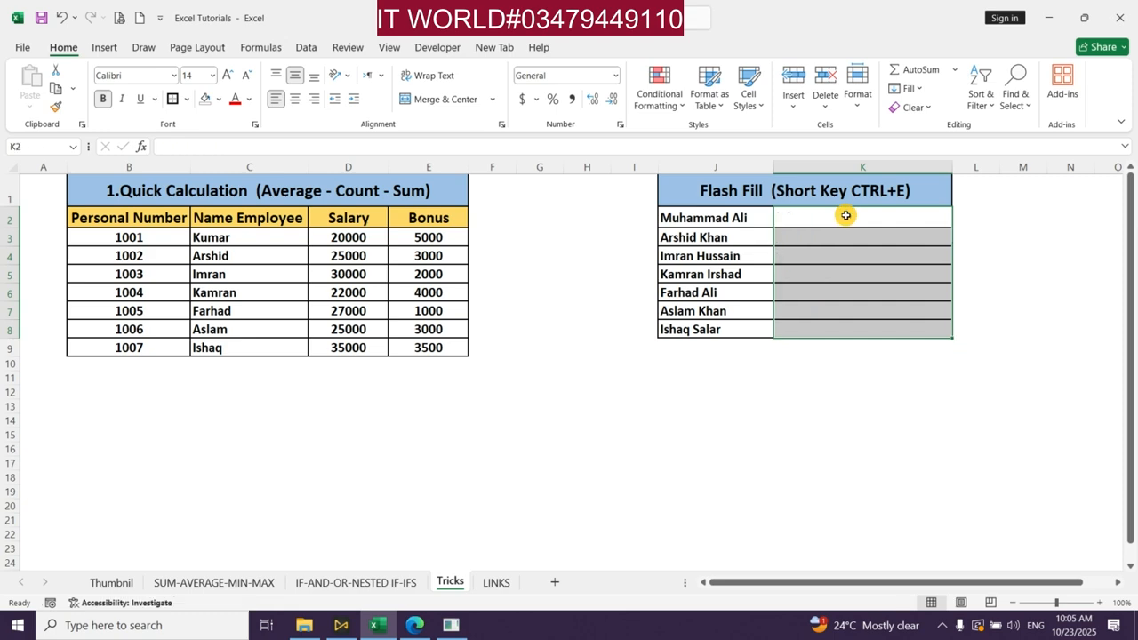
Enter the last name from J2 in K2, Flash Fill the last names down to K8, and look through the filled cells
left_click(845, 215)
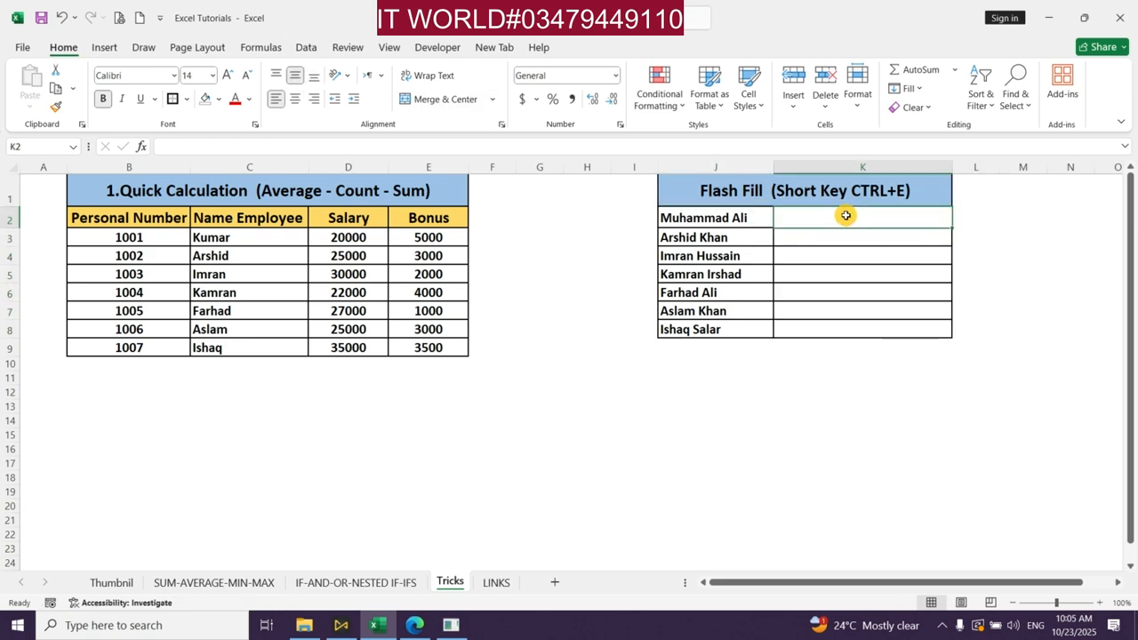
type("Ali")
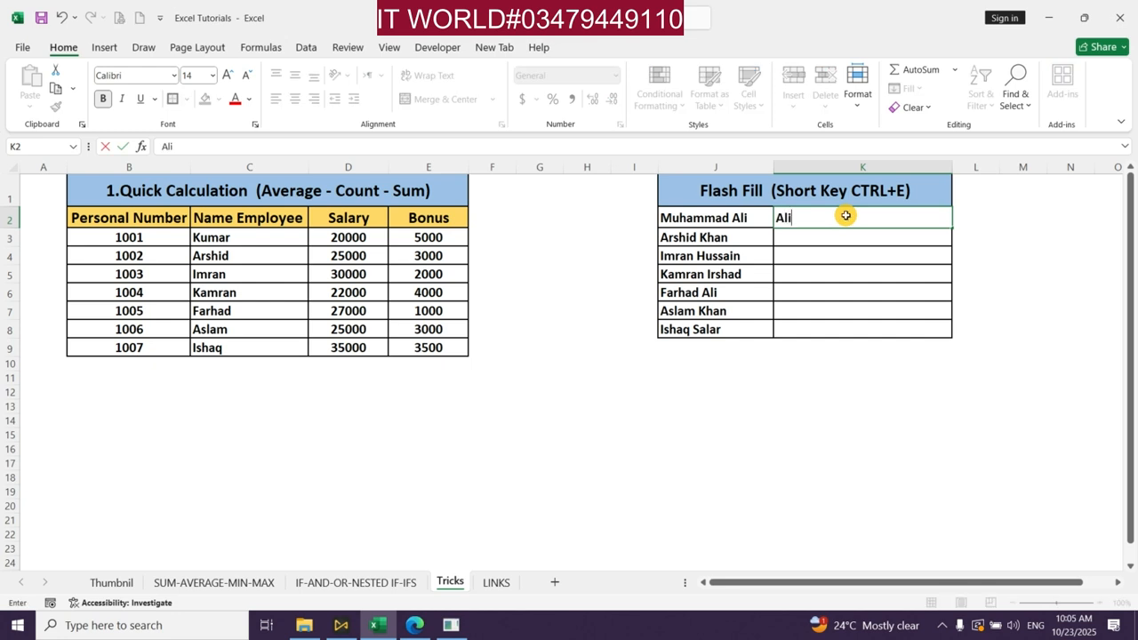
key("ctrl+Return")
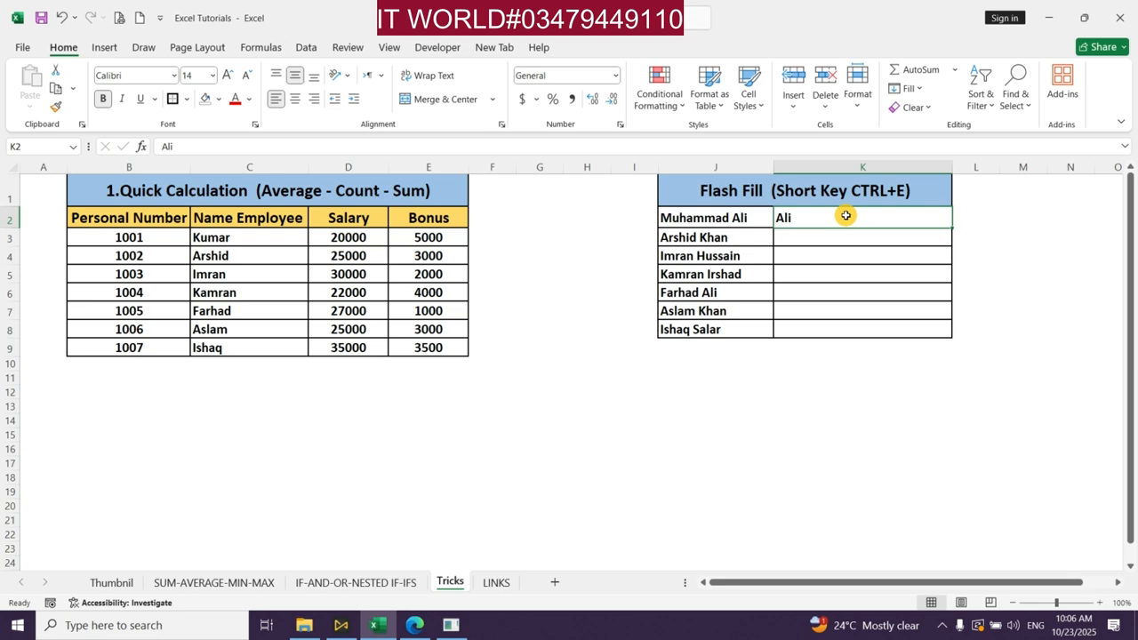
key("ctrl+e")
key("Down")
key("Down")
key("Down")
key("Down")
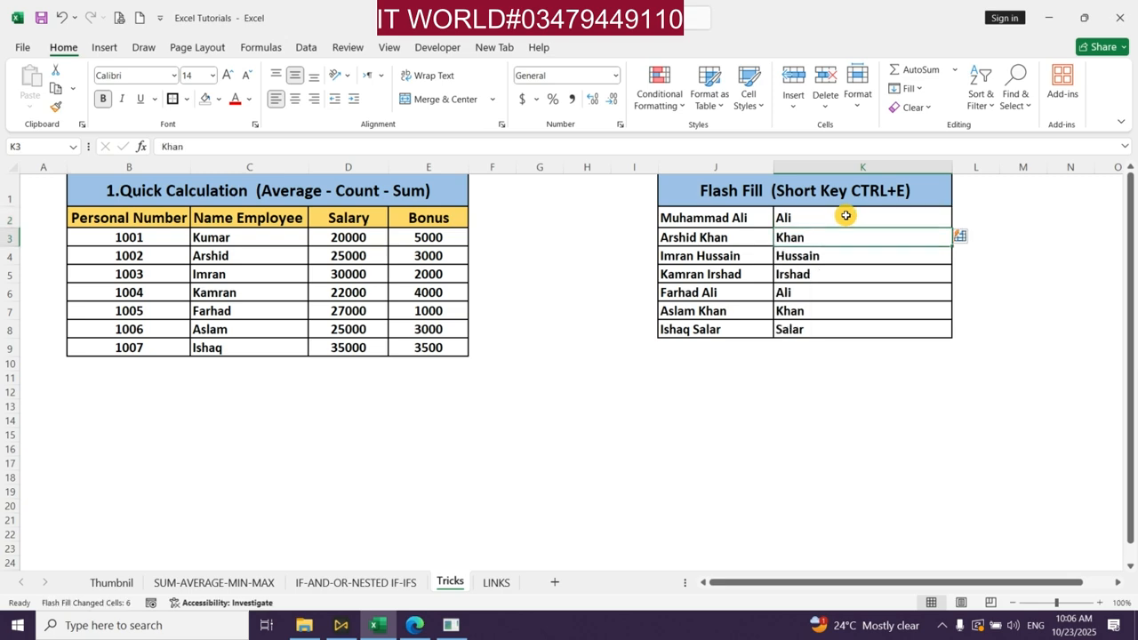
key("Down")
key("Down")
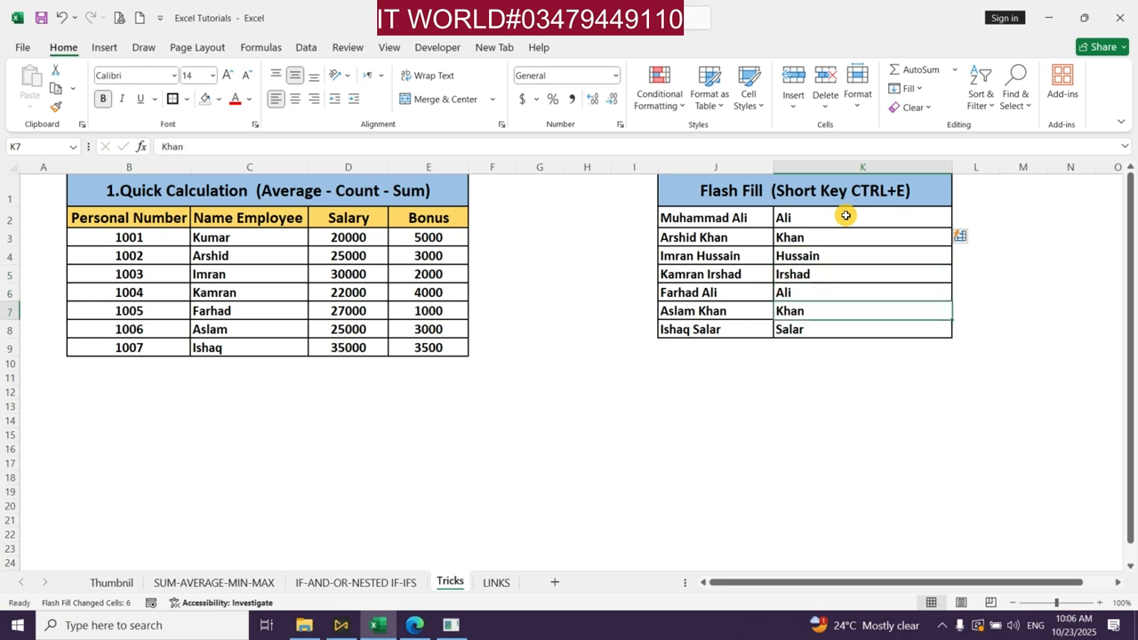